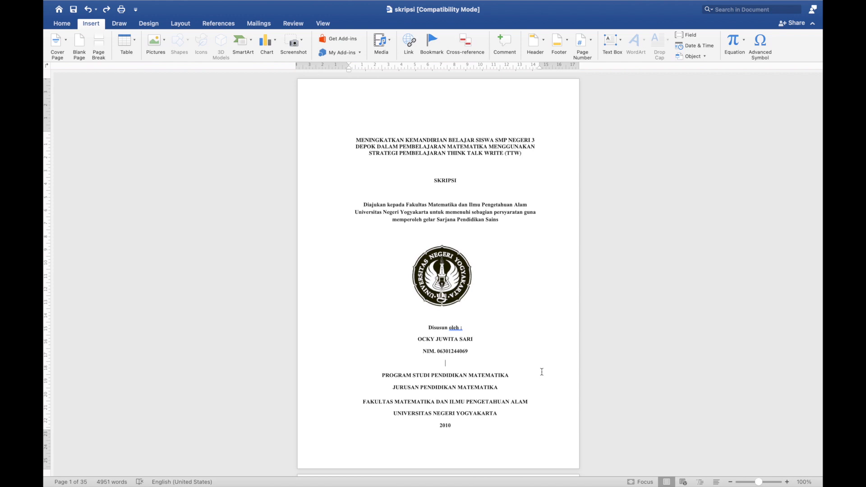
- Quit Microsoft Word and relaunch it from the installed applications
{"action": "key", "text": "super+q"}
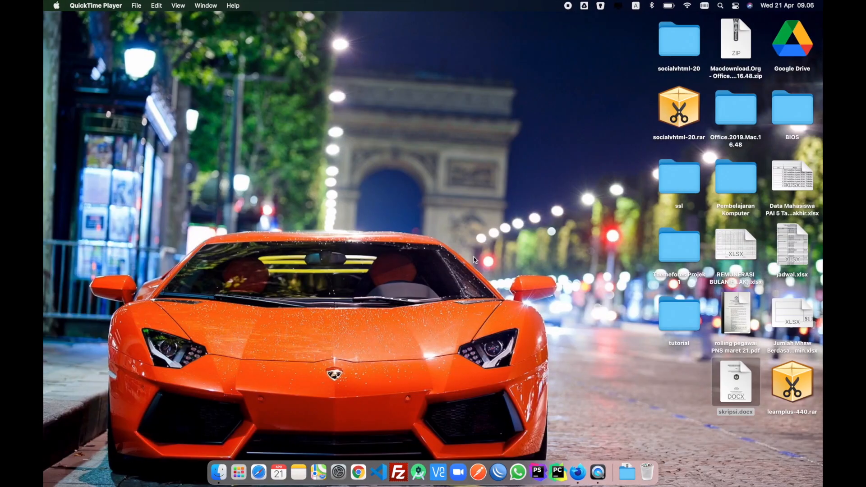
{"action": "key", "text": "F4"}
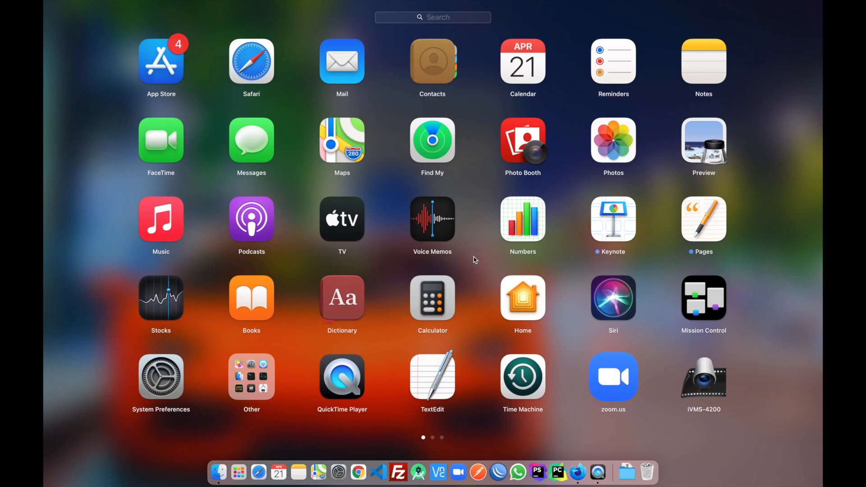
{"action": "scroll", "coordinate": [475, 261], "scroll_direction": "right", "scroll_amount": 5}
{"action": "scroll", "coordinate": [381, 196], "scroll_direction": "right", "scroll_amount": 5}
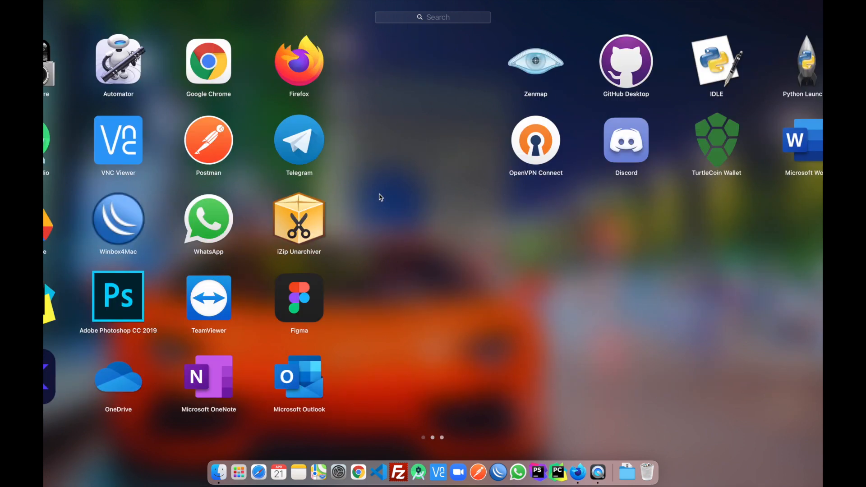
{"action": "left_click", "coordinate": [444, 131]}
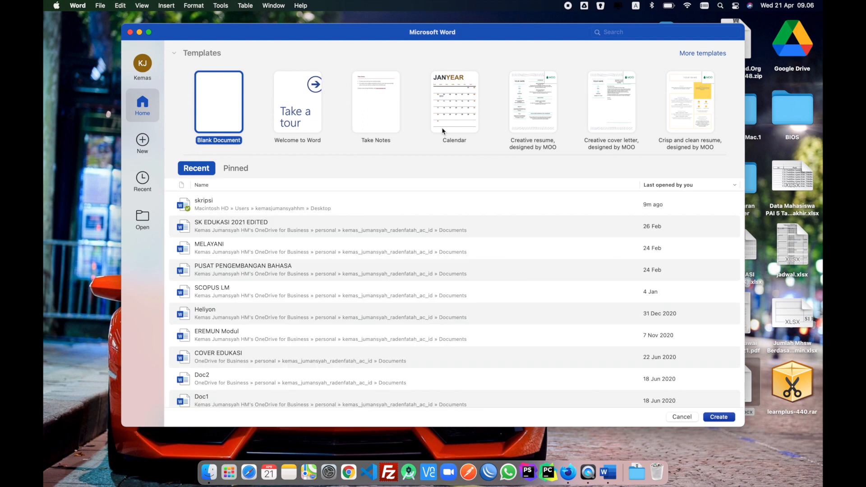
- Open the recent document skripsi and show it in full screen
{"action": "left_click", "coordinate": [149, 32]}
{"action": "left_click", "coordinate": [145, 186]}
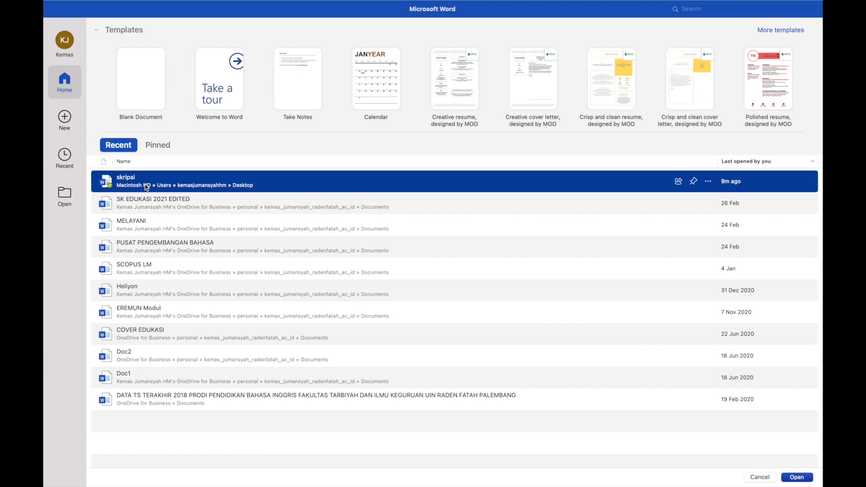
{"action": "key", "text": "Return"}
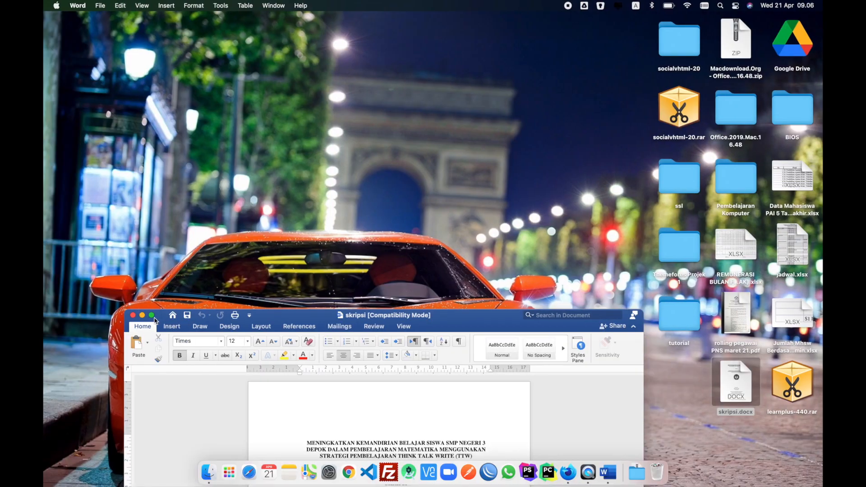
{"action": "left_click", "coordinate": [152, 316]}
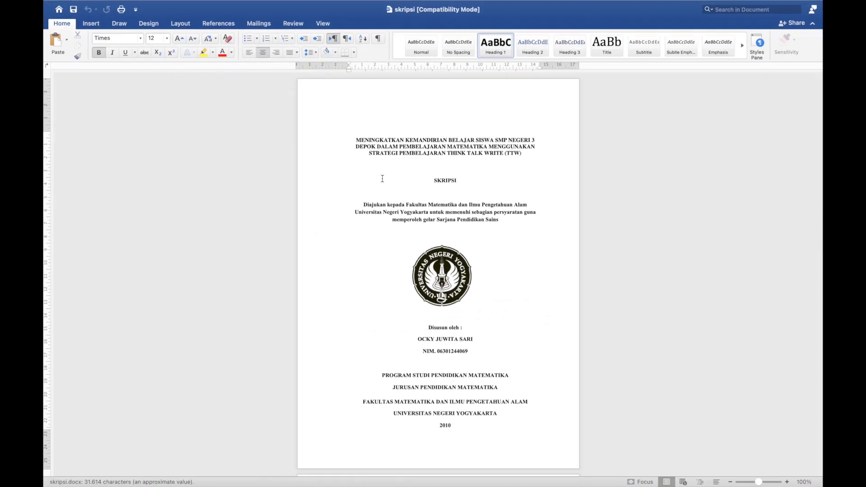
- Review the document's top, bottom, left and right page margins in the custom margin settings without changing them
{"action": "left_click_drag", "start_coordinate": [348, 142], "coordinate": [395, 224]}
{"action": "left_click", "coordinate": [395, 224]}
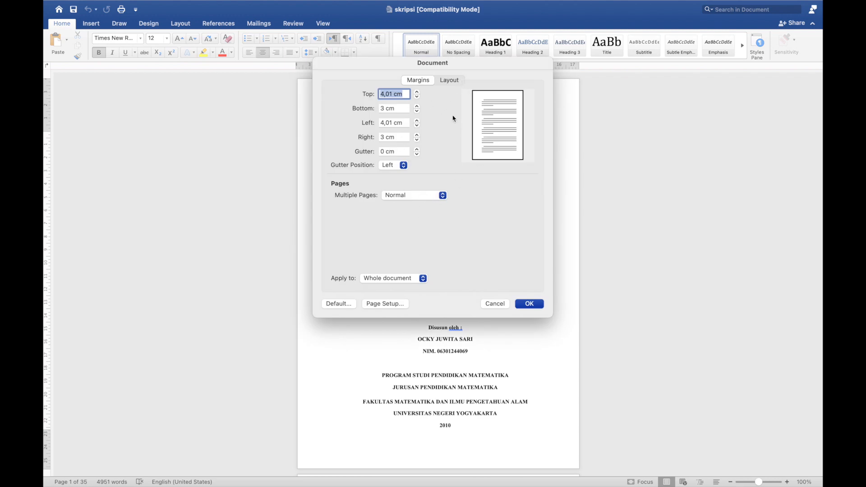
{"action": "left_click", "coordinate": [488, 304]}
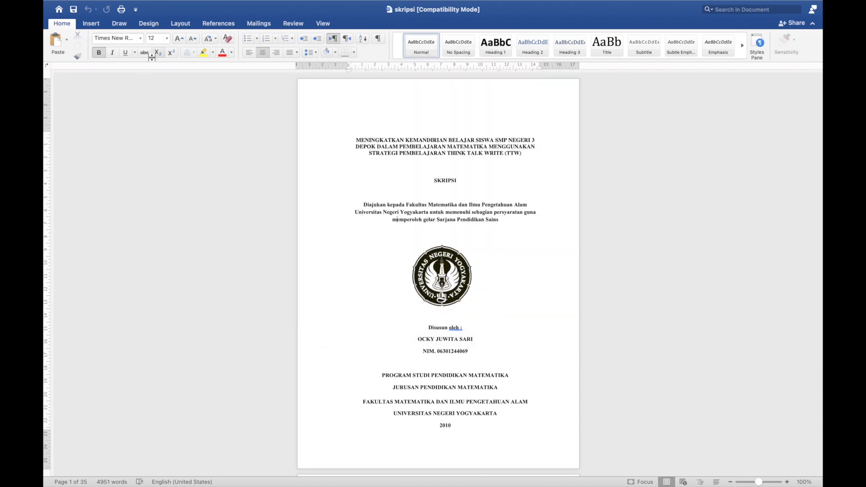
{"action": "left_click", "coordinate": [173, 28]}
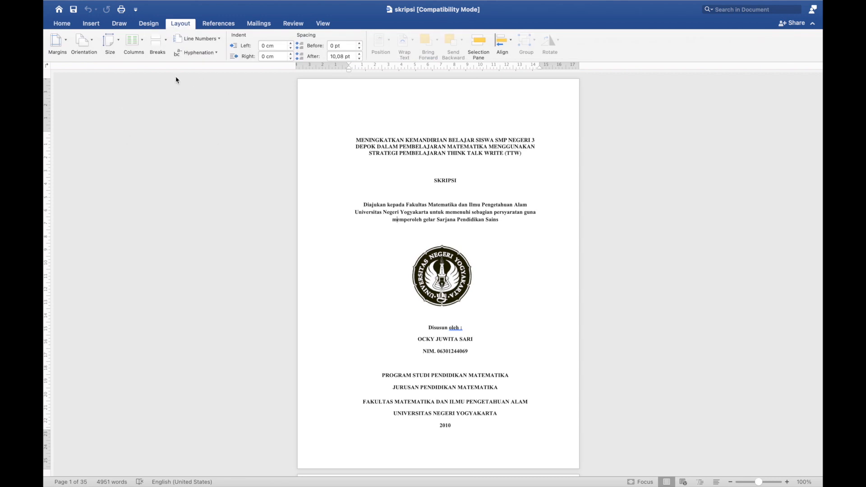
{"action": "left_click", "coordinate": [67, 44]}
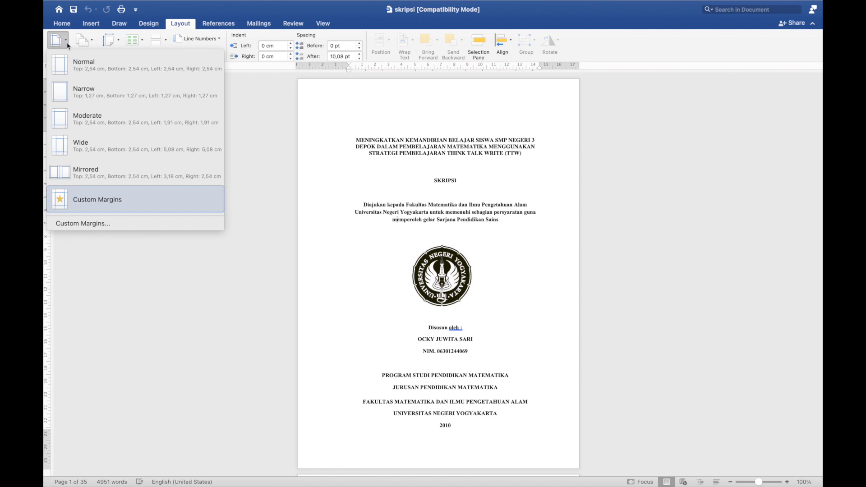
{"action": "left_click", "coordinate": [108, 224]}
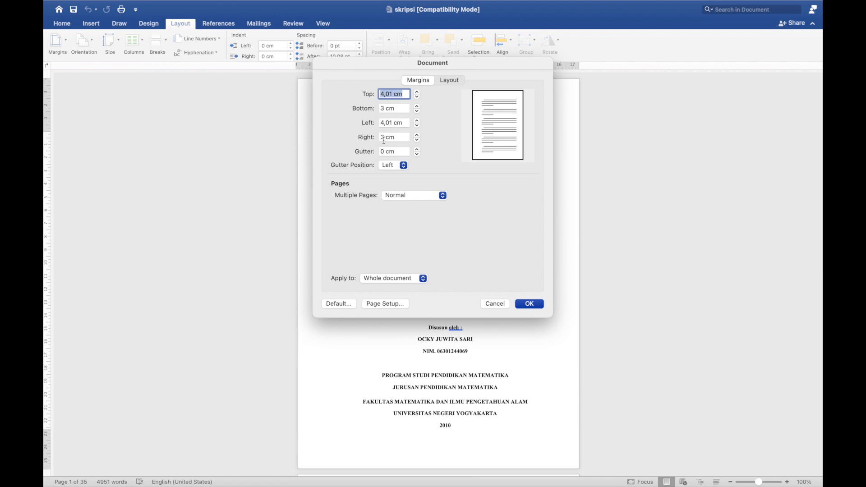
{"action": "left_click", "coordinate": [485, 304]}
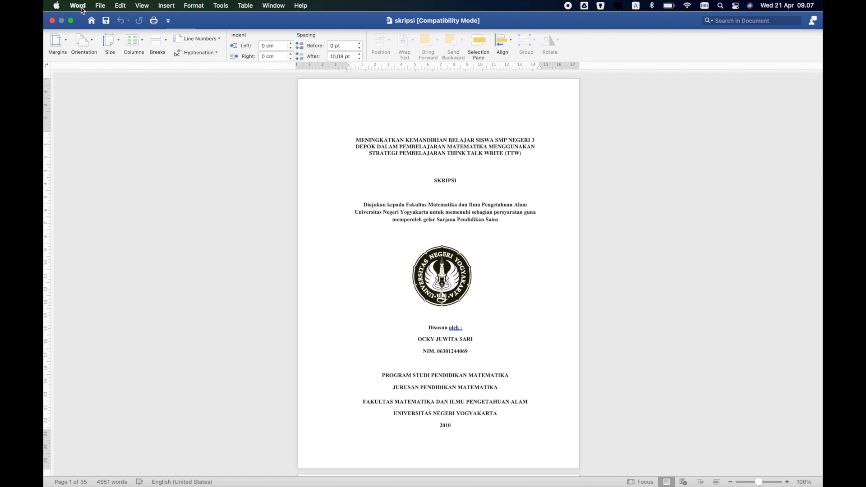
{"action": "left_click", "coordinate": [100, 6]}
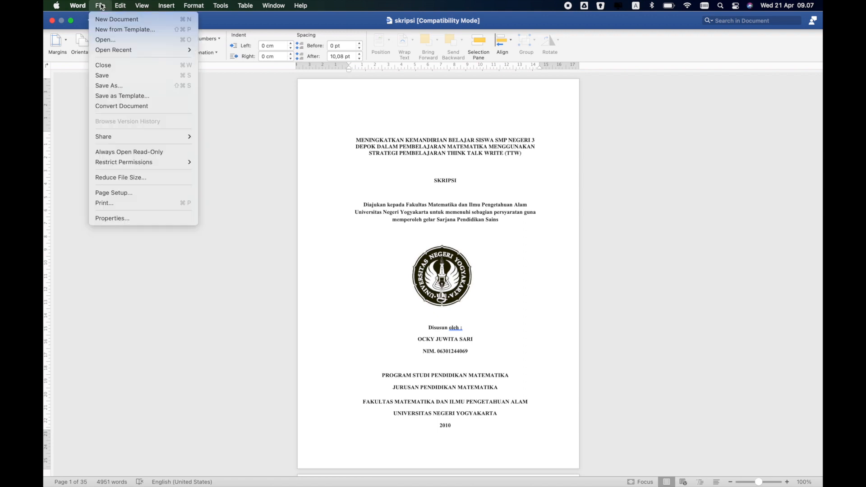
{"action": "left_click", "coordinate": [111, 218]}
{"action": "left_click", "coordinate": [491, 293]}
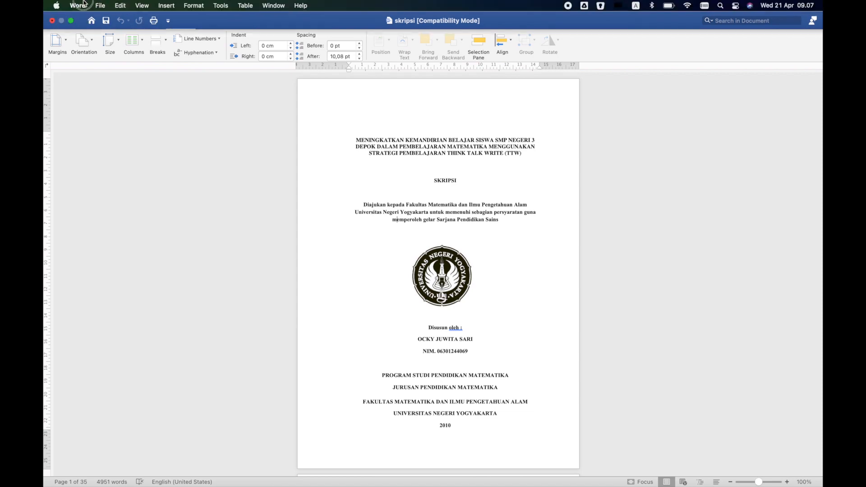
- Set the measurement units to Inches in the general preferences and check how the page margins are expressed
{"action": "left_click", "coordinate": [100, 5]}
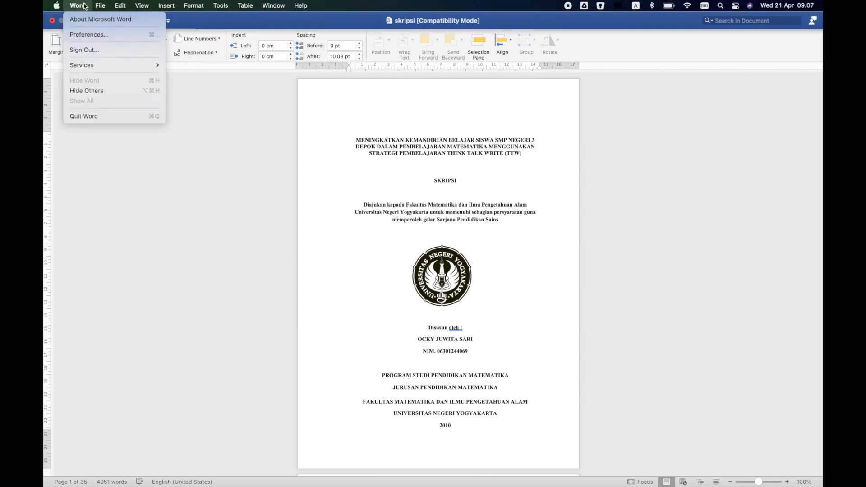
{"action": "left_click", "coordinate": [80, 34]}
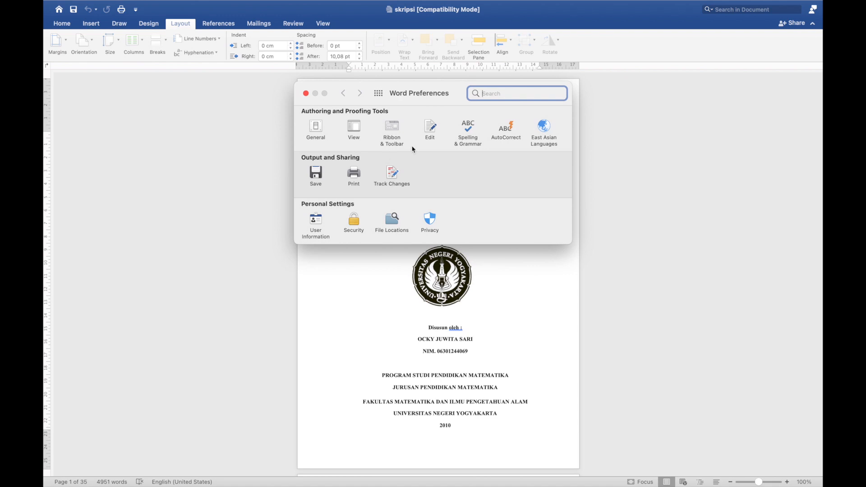
{"action": "left_click", "coordinate": [316, 126]}
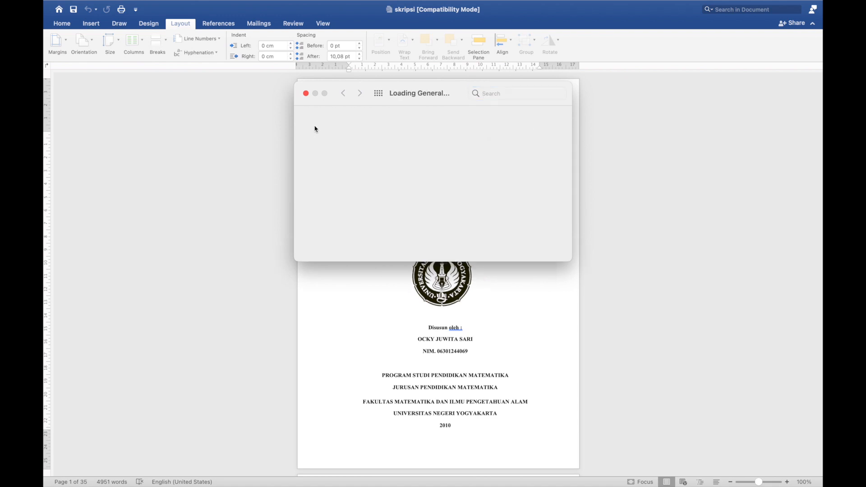
{"action": "left_click", "coordinate": [343, 94]}
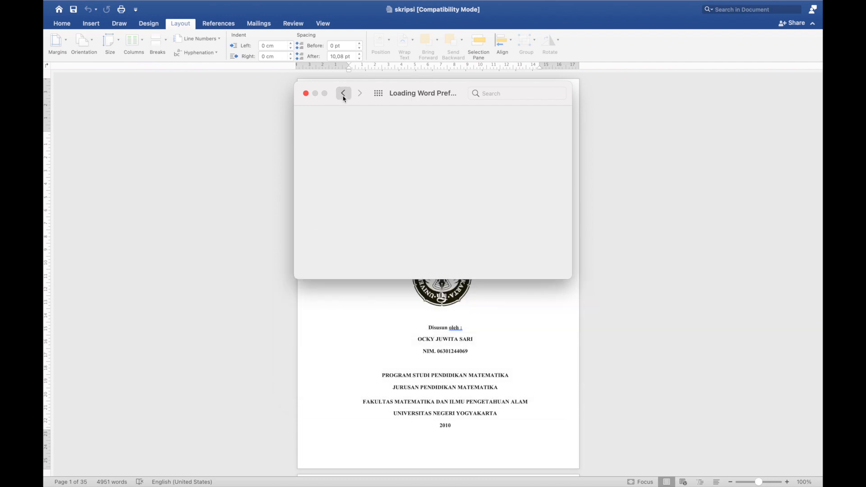
{"action": "left_click", "coordinate": [317, 130]}
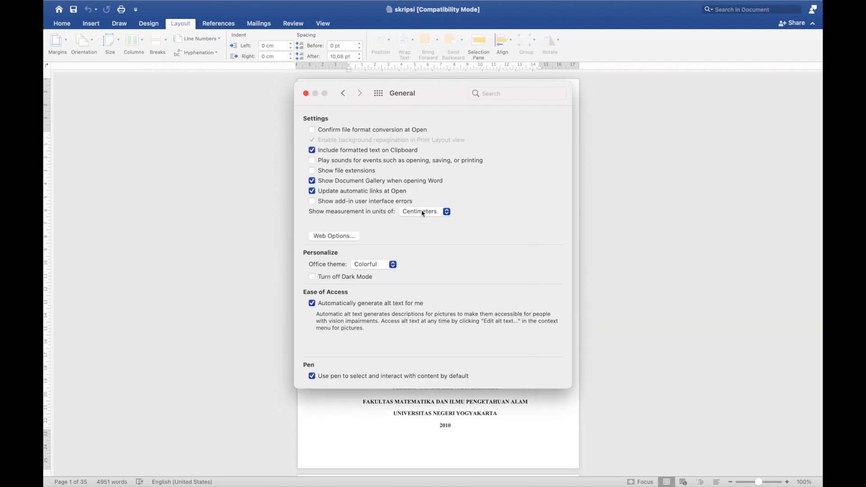
{"action": "left_click", "coordinate": [422, 213]}
{"action": "left_click", "coordinate": [429, 202]}
{"action": "left_click", "coordinate": [306, 93]}
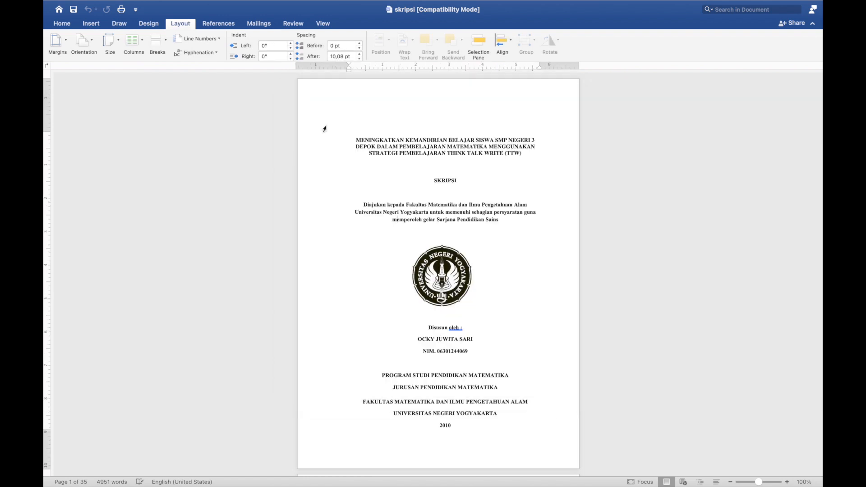
{"action": "double_click", "coordinate": [314, 69]}
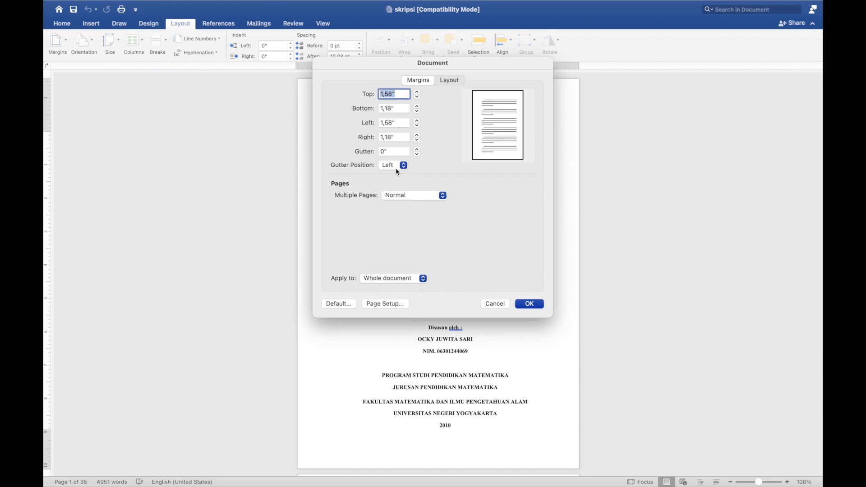
{"action": "left_click", "coordinate": [495, 304]}
- Set the measurement units to Centimeters in the general preferences and check the page margins again
{"action": "mouse_move", "coordinate": [122, 2]}
{"action": "left_click", "coordinate": [86, 6]}
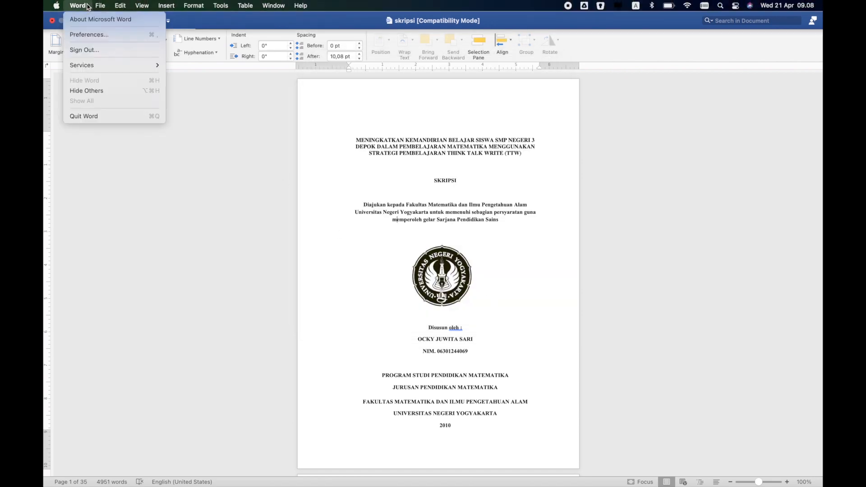
{"action": "left_click", "coordinate": [94, 36]}
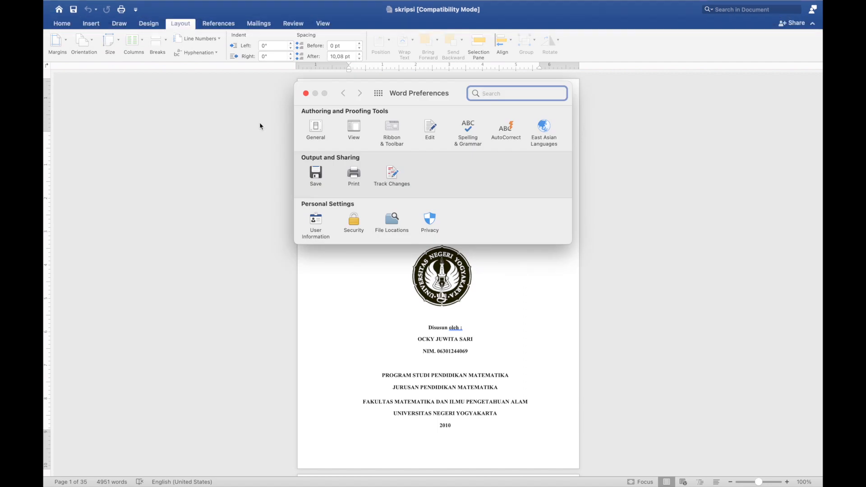
{"action": "left_click", "coordinate": [318, 131]}
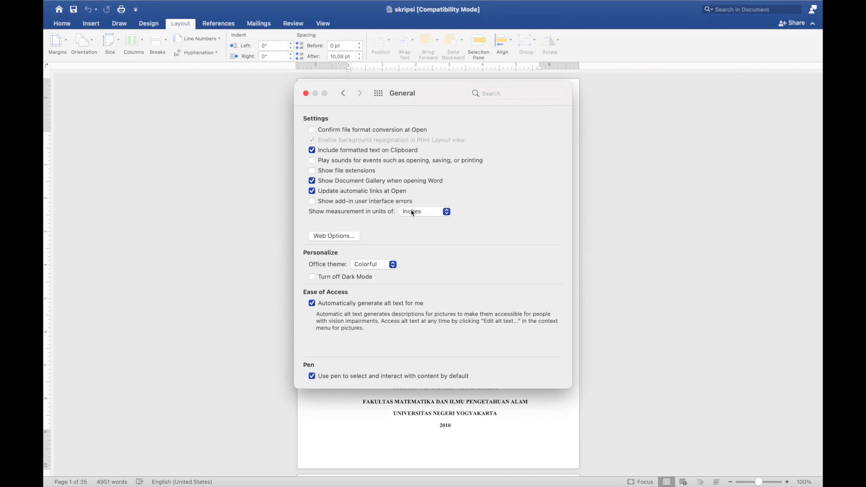
{"action": "left_click", "coordinate": [412, 213]}
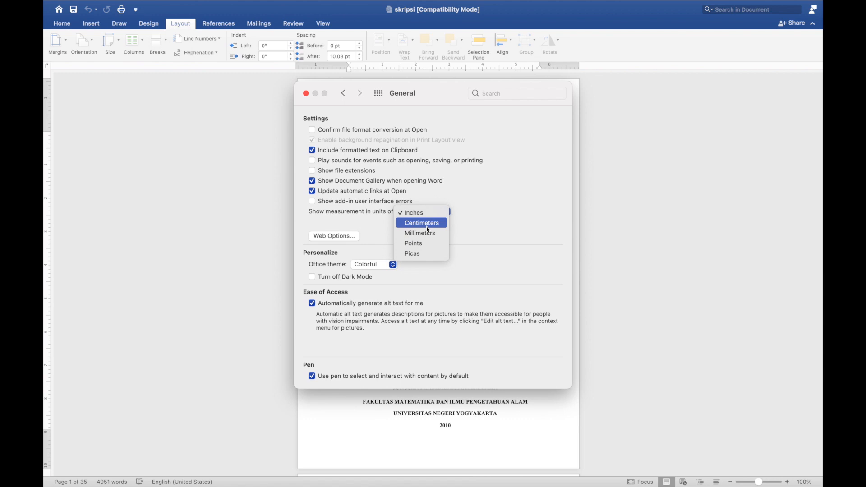
{"action": "left_click", "coordinate": [427, 226]}
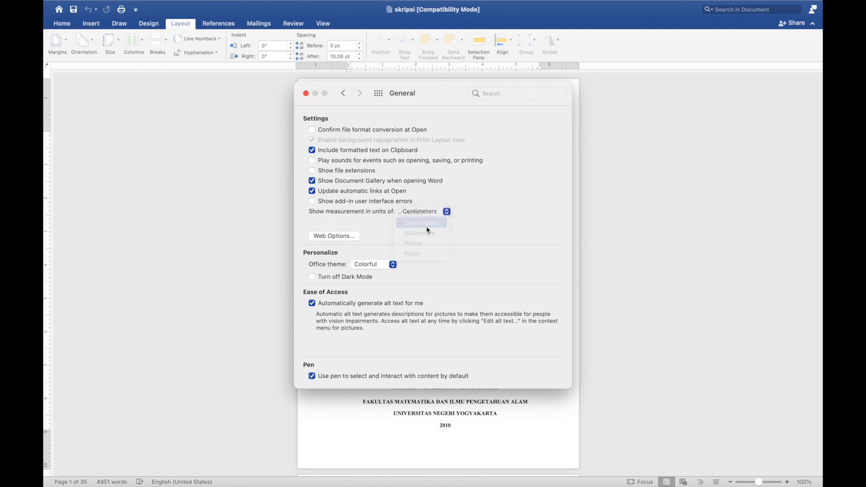
{"action": "left_click", "coordinate": [304, 93]}
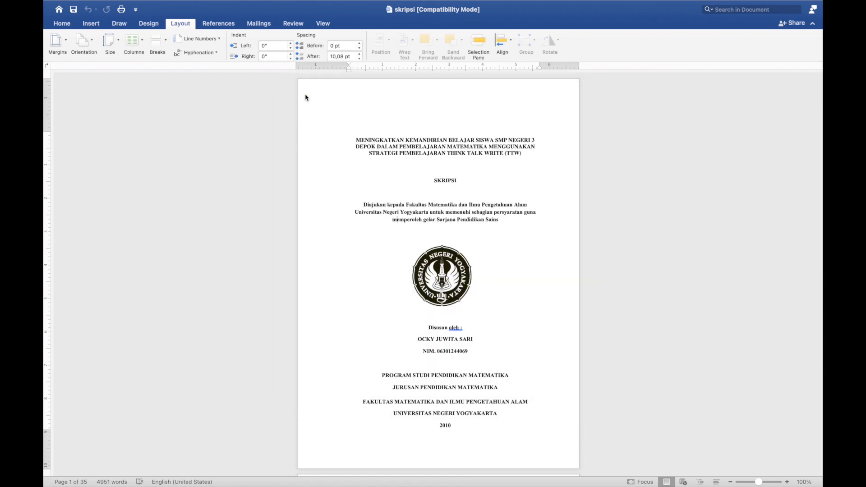
{"action": "double_click", "coordinate": [318, 68]}
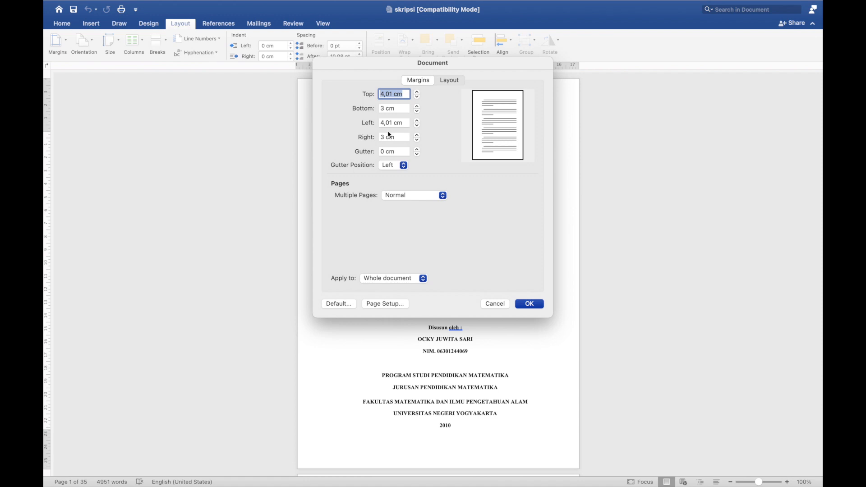
{"action": "left_click", "coordinate": [494, 304]}
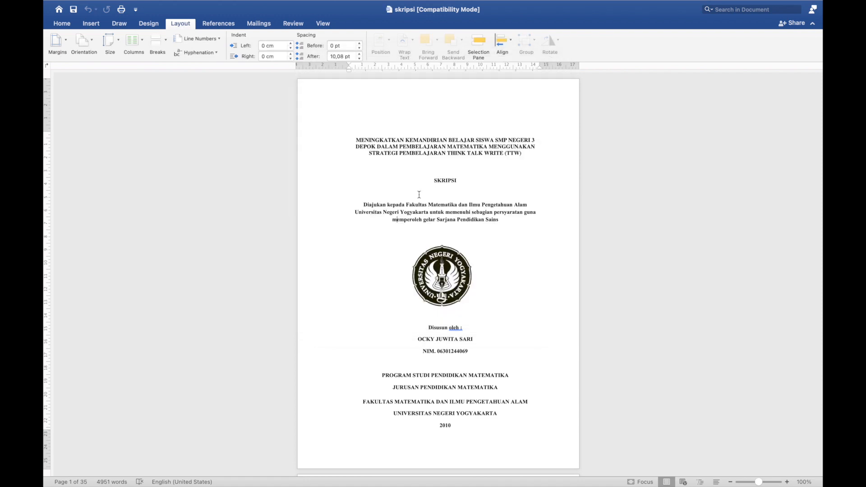
- Set the document's paper size to A4 (20,99 cm x 29,7 cm)
{"action": "left_click", "coordinate": [109, 40]}
{"action": "scroll", "coordinate": [156, 194], "scroll_direction": "down", "scroll_amount": 2}
{"action": "scroll", "coordinate": [155, 194], "scroll_direction": "up", "scroll_amount": 2}
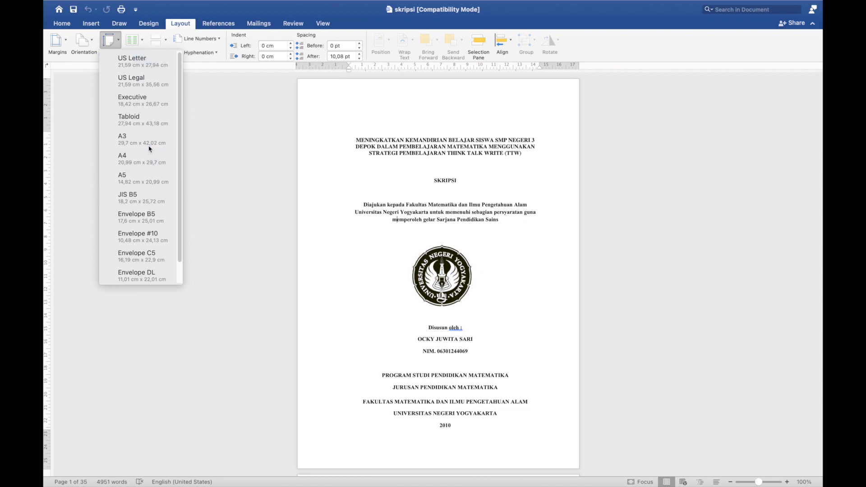
{"action": "left_click", "coordinate": [132, 163]}
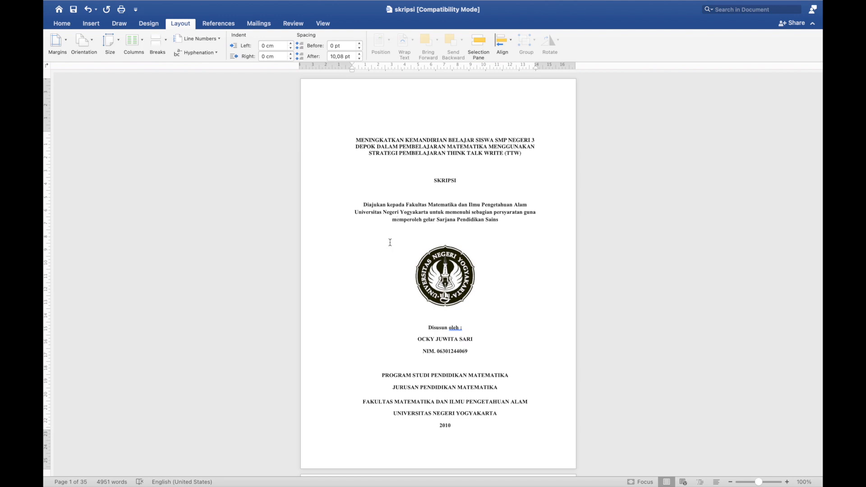
- Remove the existing page numbers from the document, working from the approval page, and return to the cover page
{"action": "scroll", "coordinate": [390, 242], "scroll_direction": "down", "scroll_amount": 15}
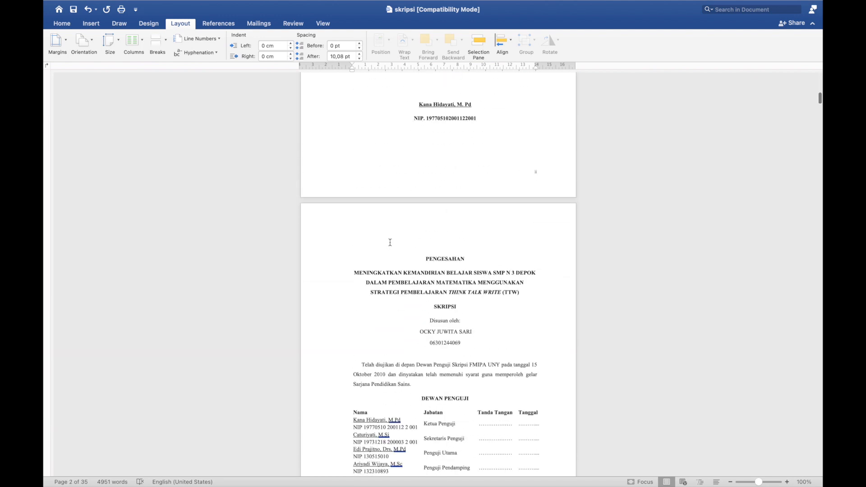
{"action": "scroll", "coordinate": [390, 243], "scroll_direction": "up", "scroll_amount": 15}
{"action": "scroll", "coordinate": [390, 242], "scroll_direction": "down", "scroll_amount": 7}
{"action": "left_click", "coordinate": [391, 242]}
{"action": "scroll", "coordinate": [390, 242], "scroll_direction": "down", "scroll_amount": 5}
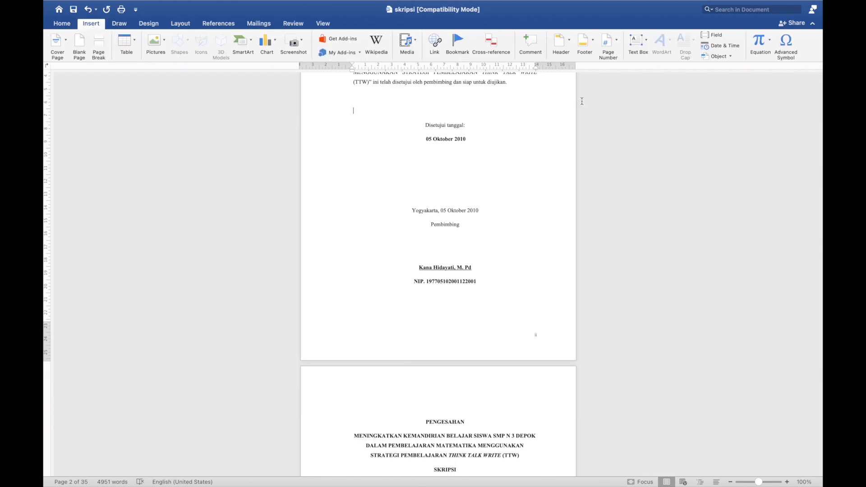
{"action": "left_click", "coordinate": [604, 61]}
{"action": "left_click", "coordinate": [618, 74]}
{"action": "scroll", "coordinate": [460, 180], "scroll_direction": "up", "scroll_amount": 11}
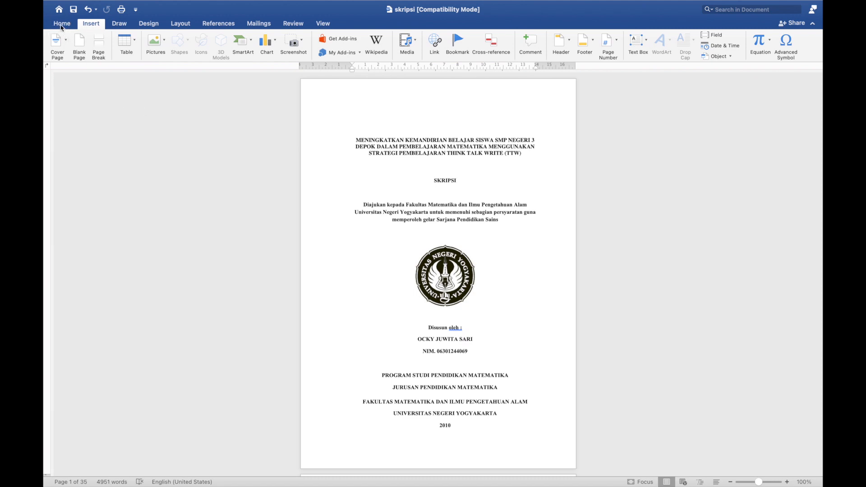
- Look through the front matter from the cover page to the abstract to examine its text formatting
{"action": "left_click", "coordinate": [62, 24]}
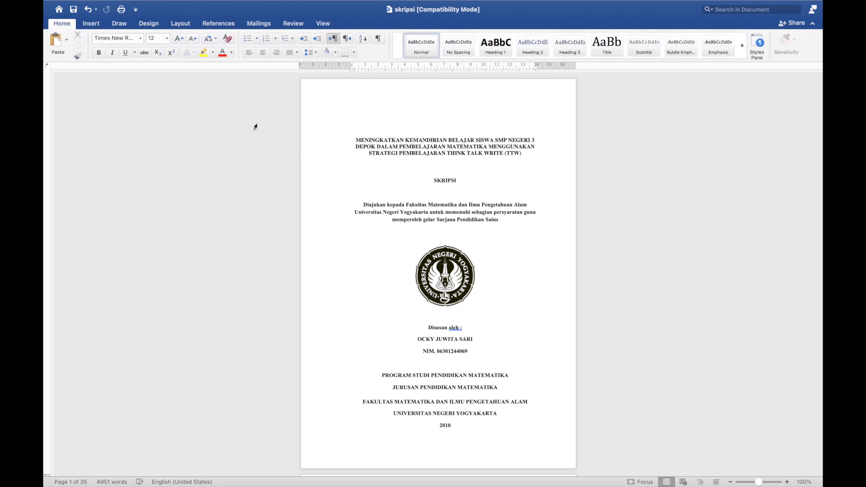
{"action": "left_click", "coordinate": [395, 139]}
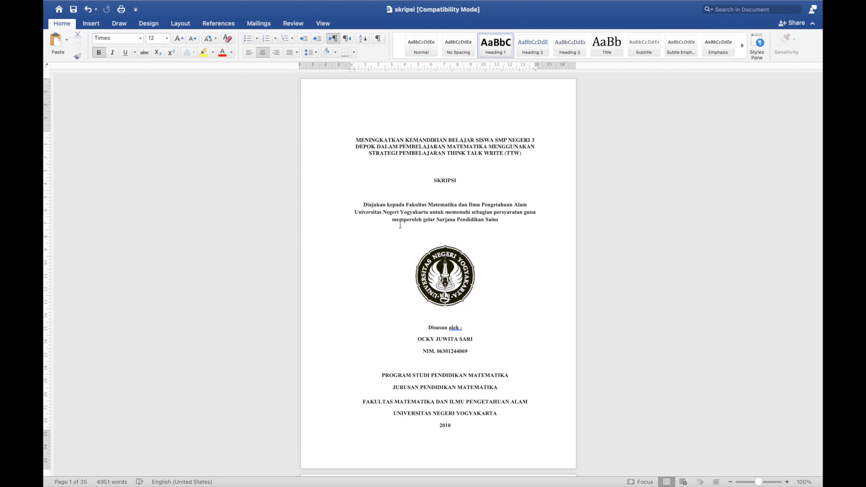
{"action": "scroll", "coordinate": [400, 225], "scroll_direction": "down", "scroll_amount": 20}
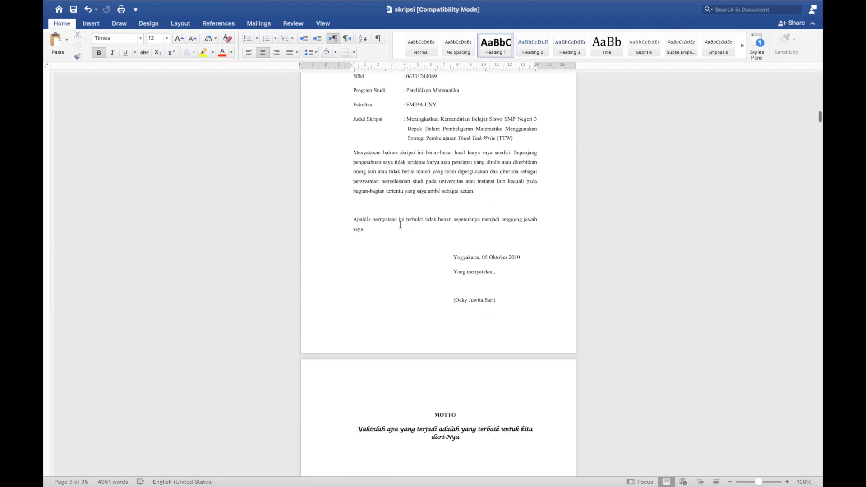
{"action": "scroll", "coordinate": [400, 224], "scroll_direction": "down", "scroll_amount": 20}
{"action": "scroll", "coordinate": [400, 224], "scroll_direction": "down", "scroll_amount": 10}
{"action": "scroll", "coordinate": [400, 225], "scroll_direction": "up", "scroll_amount": 15}
{"action": "scroll", "coordinate": [400, 224], "scroll_direction": "up", "scroll_amount": 20}
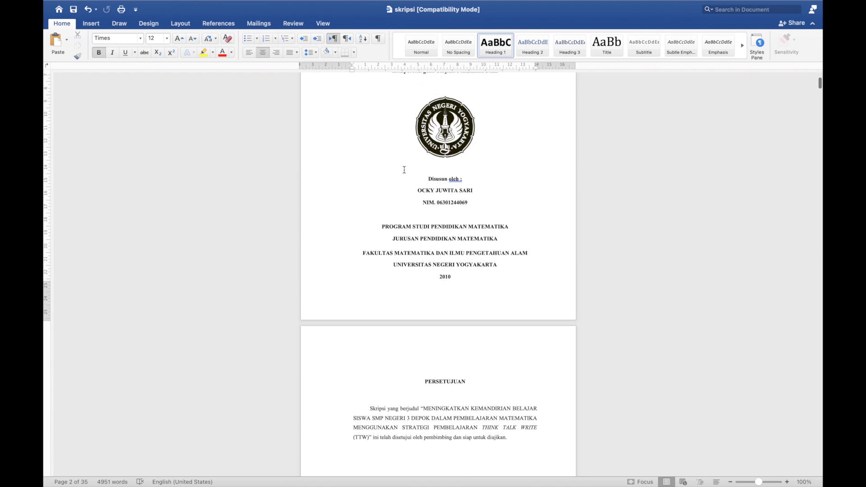
{"action": "scroll", "coordinate": [454, 167], "scroll_direction": "down", "scroll_amount": 8}
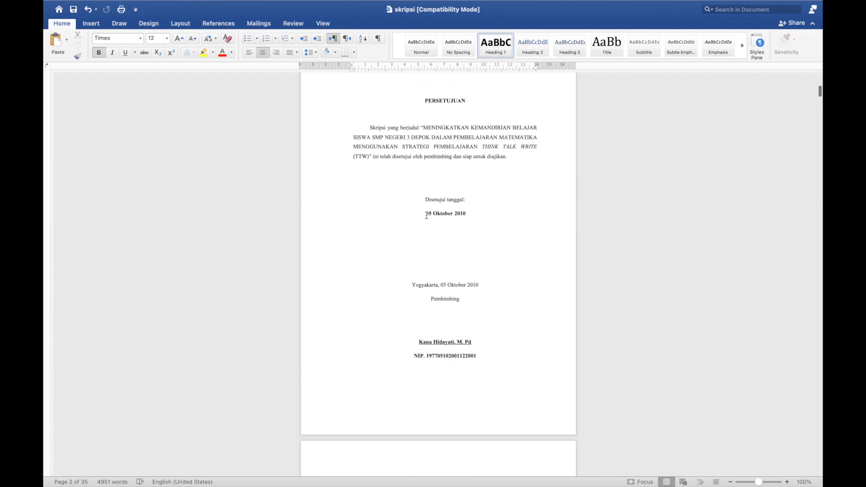
{"action": "scroll", "coordinate": [446, 244], "scroll_direction": "down", "scroll_amount": 20}
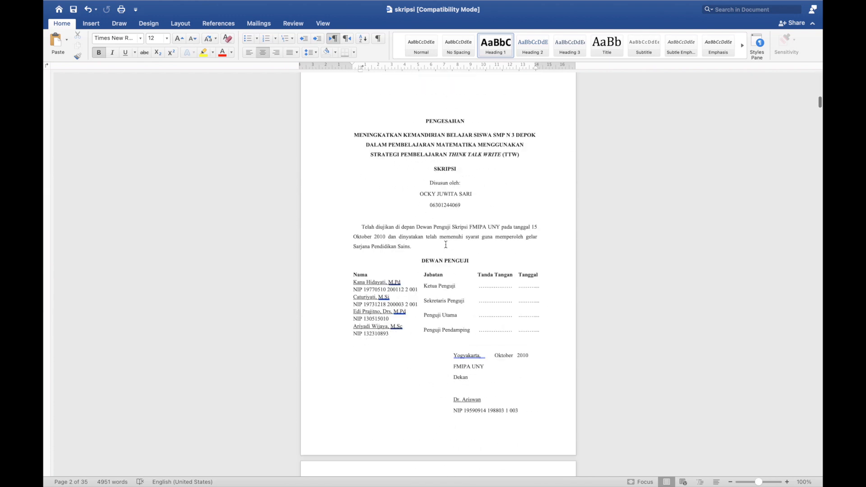
{"action": "scroll", "coordinate": [446, 244], "scroll_direction": "down", "scroll_amount": 20}
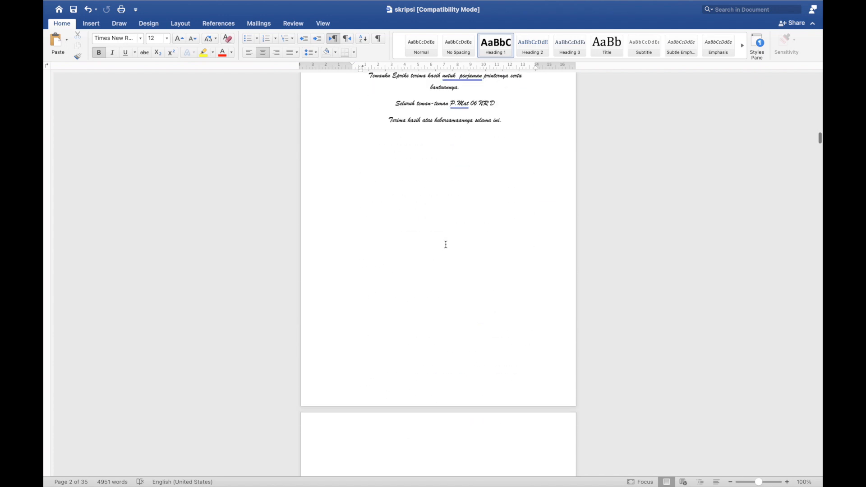
{"action": "scroll", "coordinate": [446, 248], "scroll_direction": "down", "scroll_amount": 20}
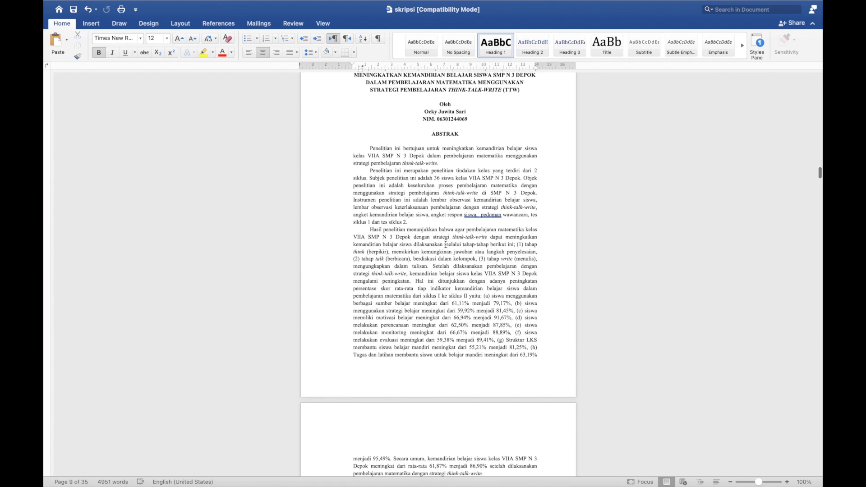
- Check the font formatting of the abstract and of the closing thank-you text before the page with the declaration
{"action": "scroll", "coordinate": [446, 248], "scroll_direction": "up", "scroll_amount": 3}
{"action": "left_click", "coordinate": [455, 278]}
{"action": "scroll", "coordinate": [442, 191], "scroll_direction": "up", "scroll_amount": 2}
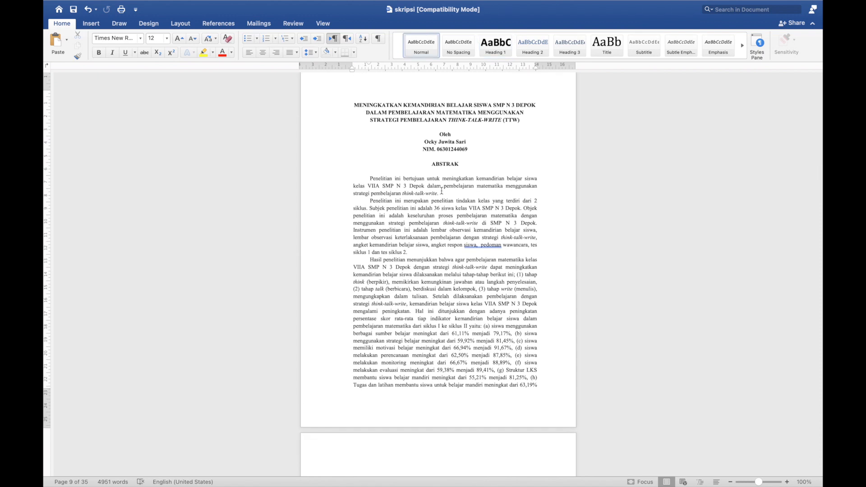
{"action": "scroll", "coordinate": [444, 146], "scroll_direction": "up", "scroll_amount": 20}
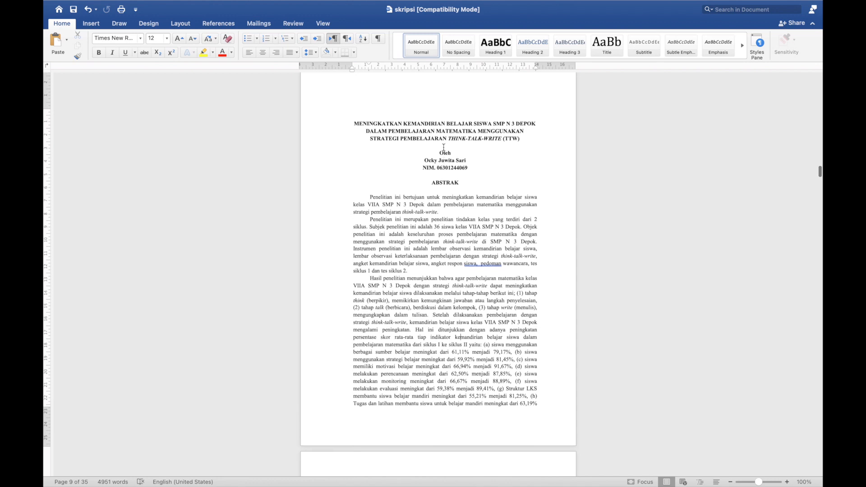
{"action": "scroll", "coordinate": [443, 147], "scroll_direction": "up", "scroll_amount": 15}
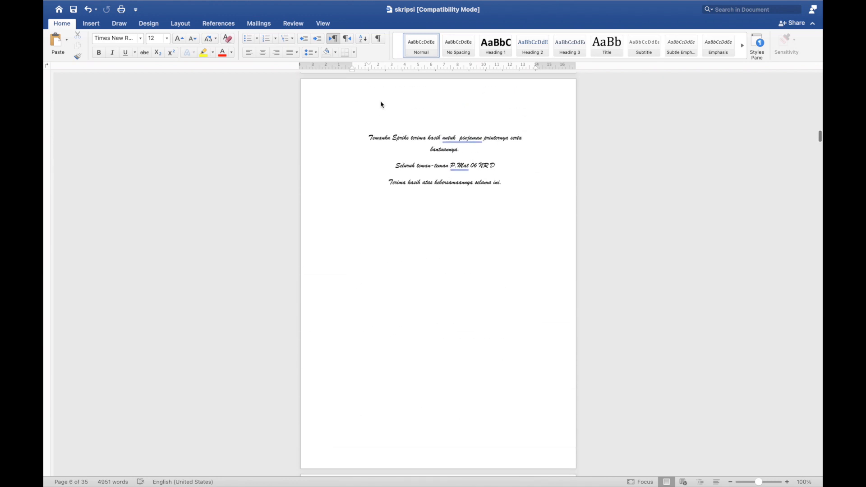
{"action": "left_click", "coordinate": [446, 188]}
{"action": "scroll", "coordinate": [447, 194], "scroll_direction": "up", "scroll_amount": 10}
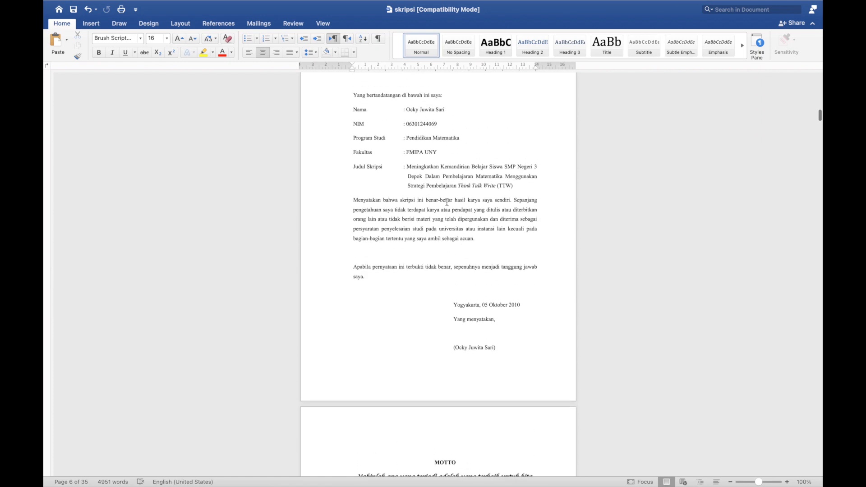
{"action": "scroll", "coordinate": [463, 269], "scroll_direction": "up", "scroll_amount": 15}
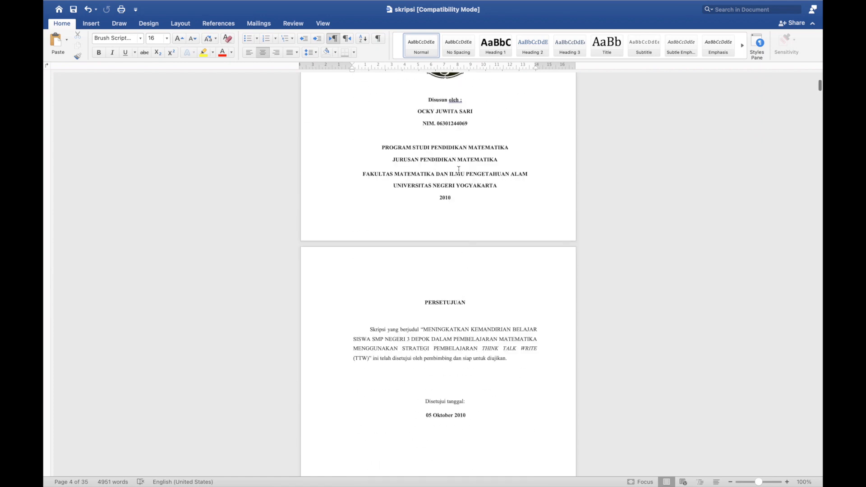
- Select the whole document's text, view the available line spacing values, and return to the cover page title
{"action": "left_click", "coordinate": [458, 167]}
{"action": "key", "text": "super+a"}
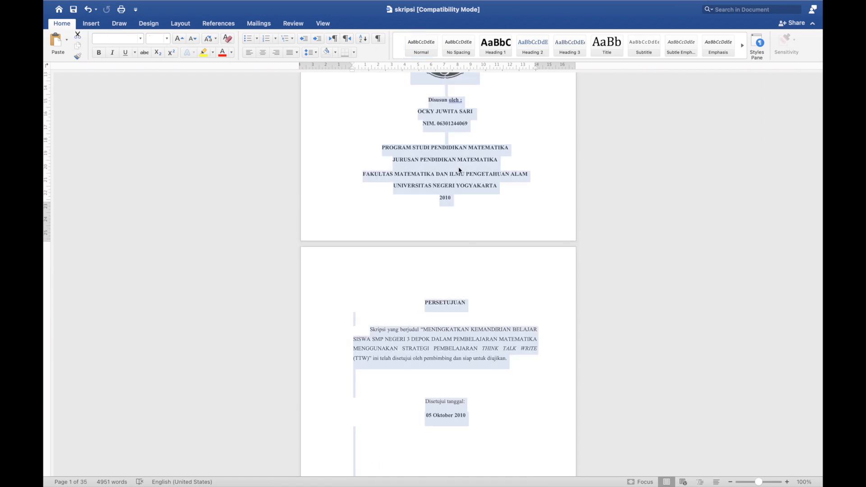
{"action": "left_click", "coordinate": [315, 54]}
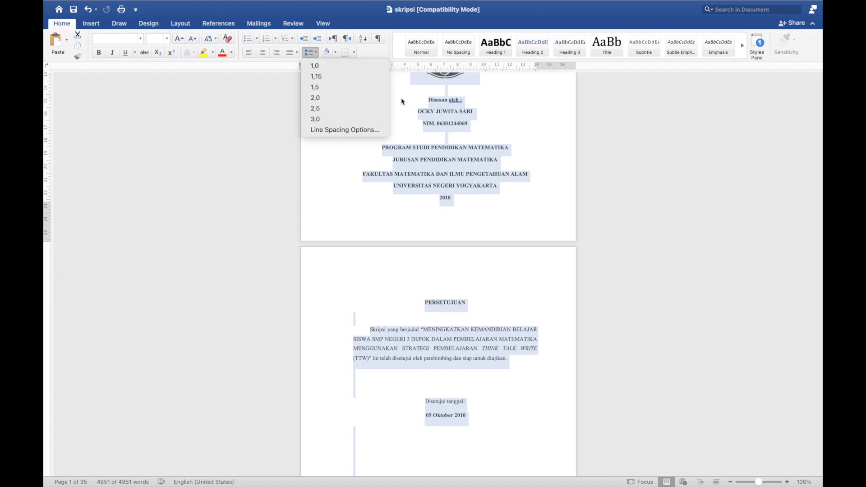
{"action": "left_click", "coordinate": [427, 160]}
{"action": "scroll", "coordinate": [439, 129], "scroll_direction": "up", "scroll_amount": 5}
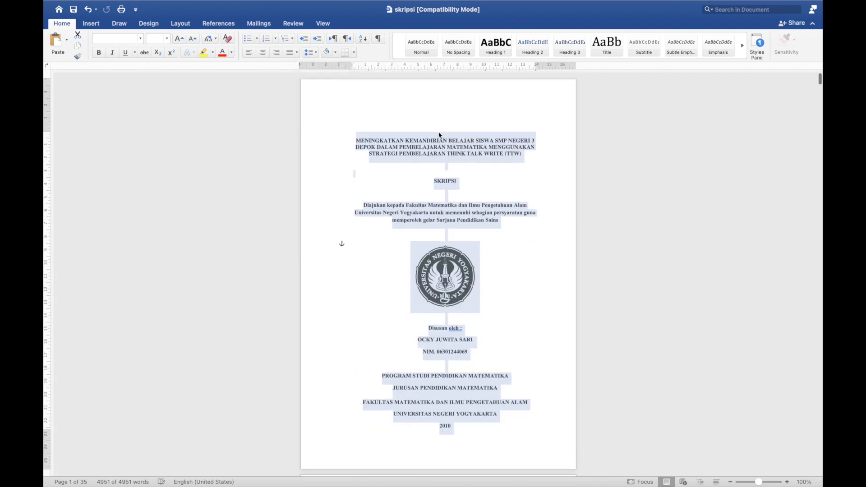
{"action": "left_click", "coordinate": [439, 132]}
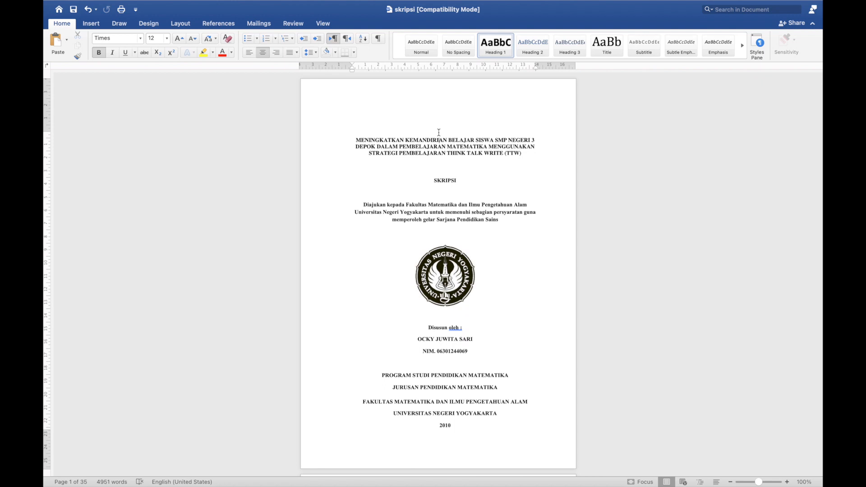
- Start adding page numbers and set their format to i, ii, iii, … continuing from the previous section
{"action": "scroll", "coordinate": [420, 134], "scroll_direction": "down", "scroll_amount": 1}
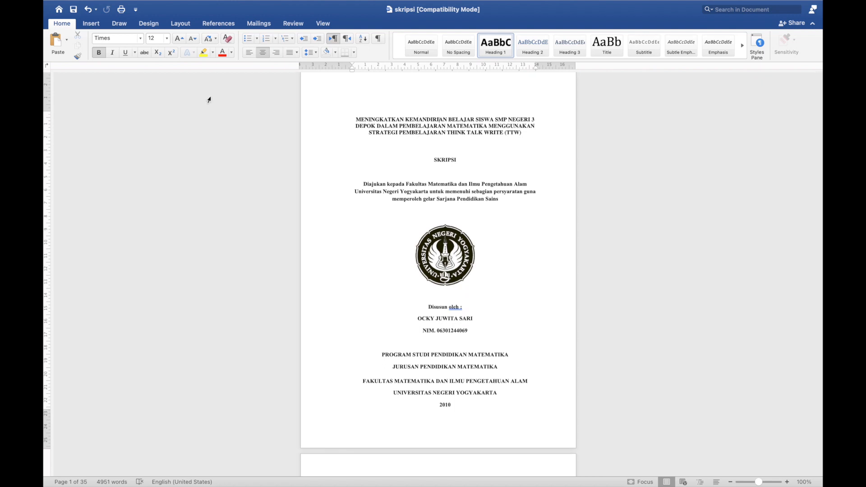
{"action": "left_click", "coordinate": [94, 27]}
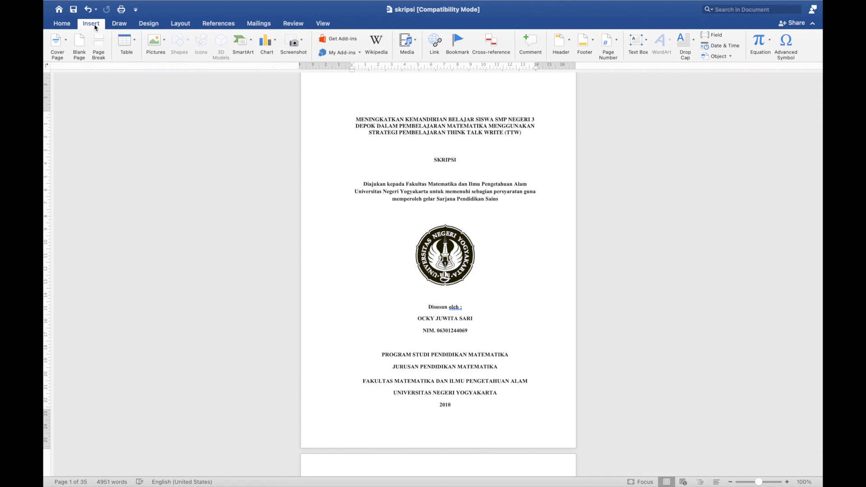
{"action": "left_click", "coordinate": [617, 42]}
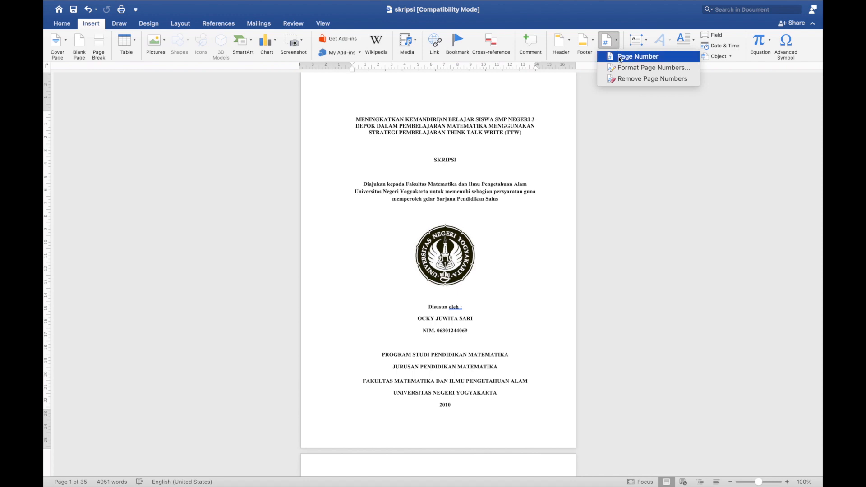
{"action": "left_click", "coordinate": [620, 57]}
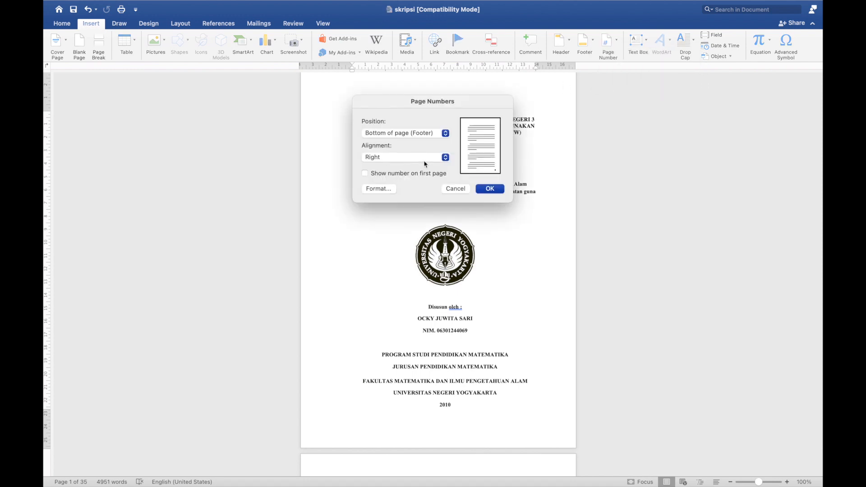
{"action": "left_click", "coordinate": [369, 188]}
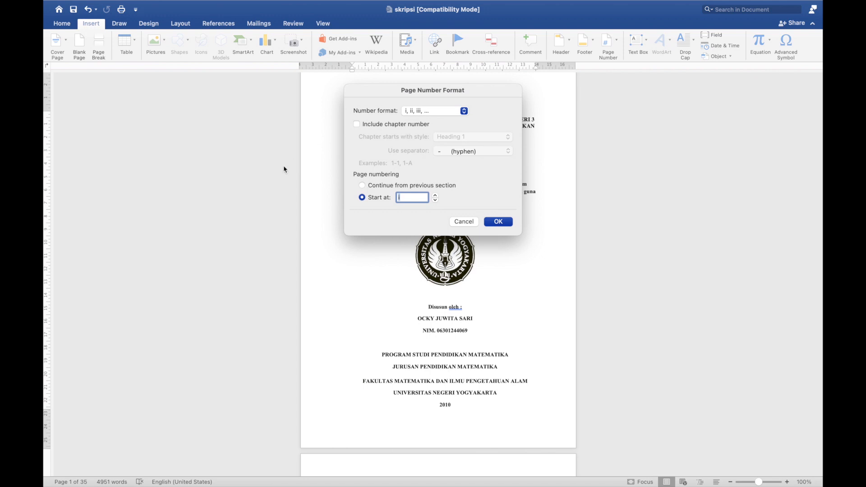
{"action": "left_click", "coordinate": [375, 186]}
{"action": "left_click", "coordinate": [417, 113]}
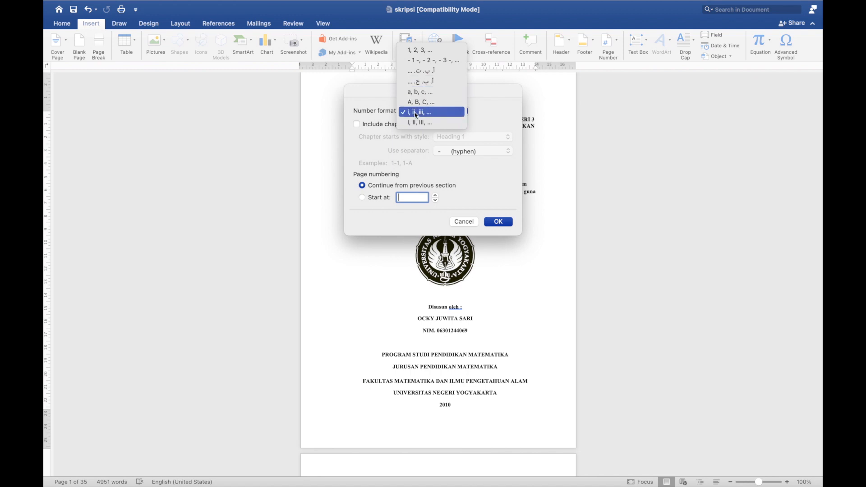
{"action": "left_click", "coordinate": [417, 112]}
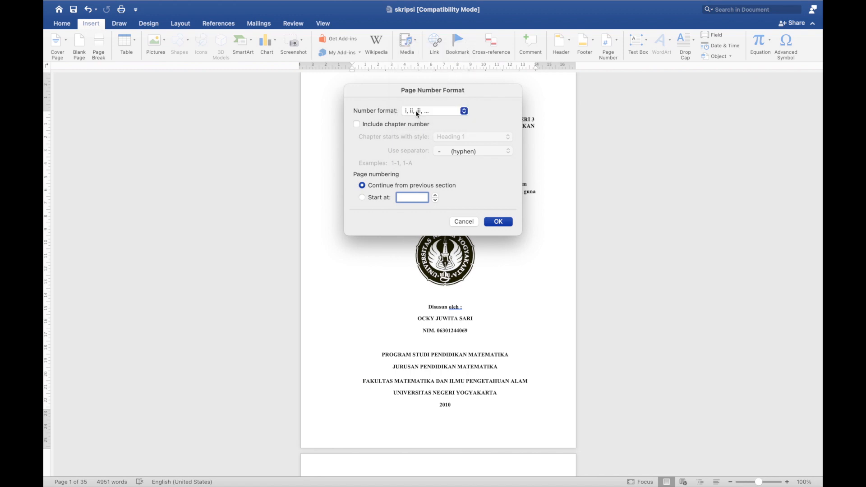
{"action": "left_click", "coordinate": [486, 223]}
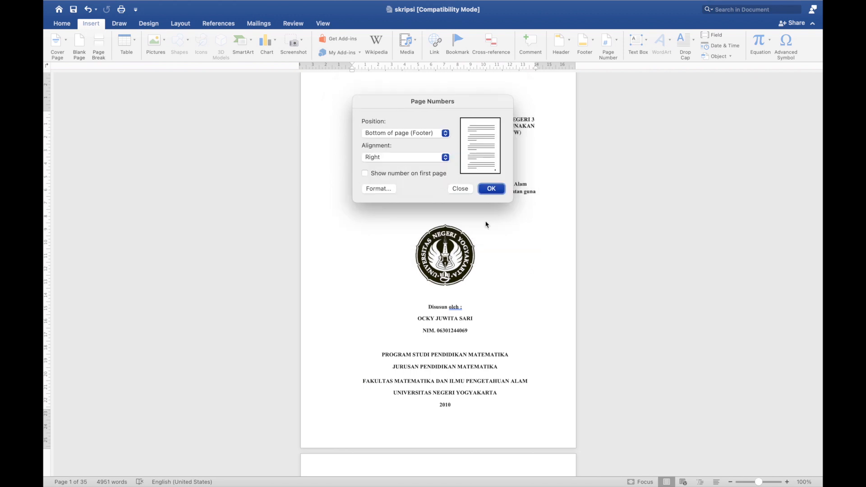
- Insert the page numbers at the bottom of the page (footer) with right alignment
{"action": "left_click", "coordinate": [402, 159]}
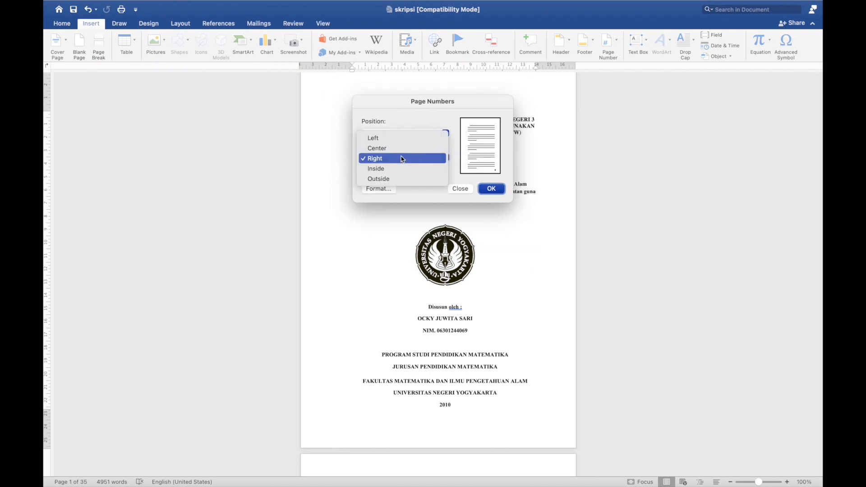
{"action": "left_click", "coordinate": [402, 159]}
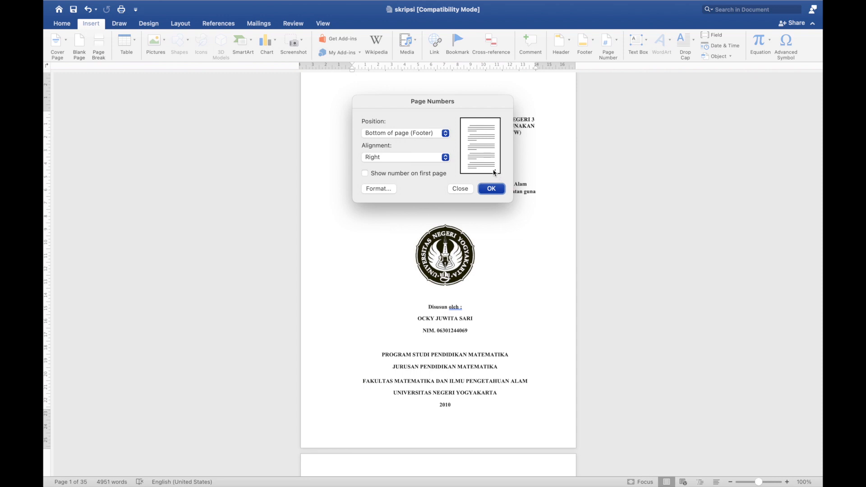
{"action": "left_click", "coordinate": [496, 188]}
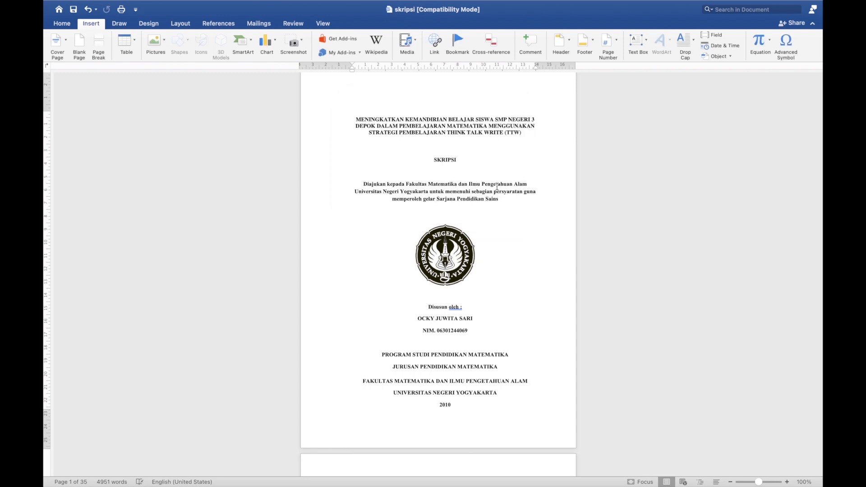
- Turn off Different First Page in the cover page's footer and return to the body text
{"action": "scroll", "coordinate": [498, 266], "scroll_direction": "down", "scroll_amount": 5}
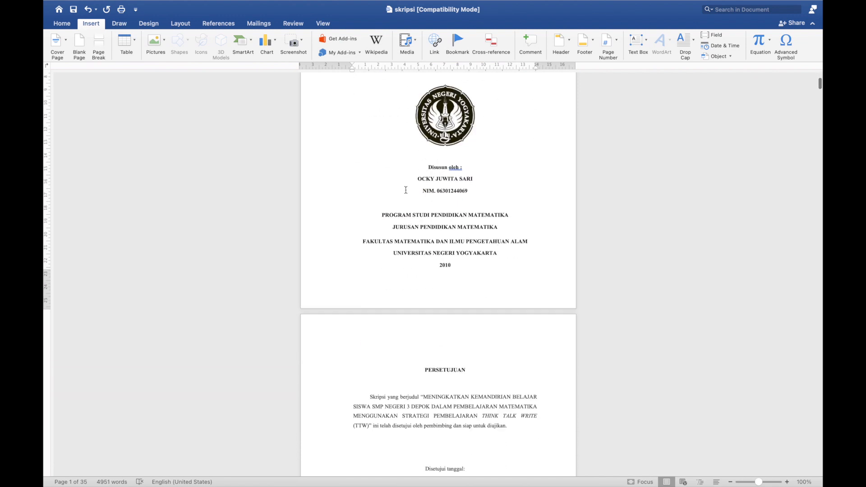
{"action": "left_click", "coordinate": [323, 23]}
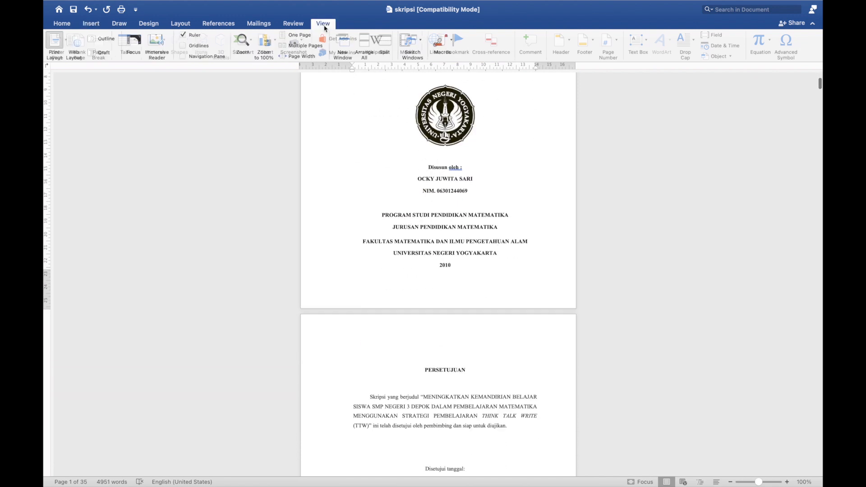
{"action": "left_click", "coordinate": [294, 28]}
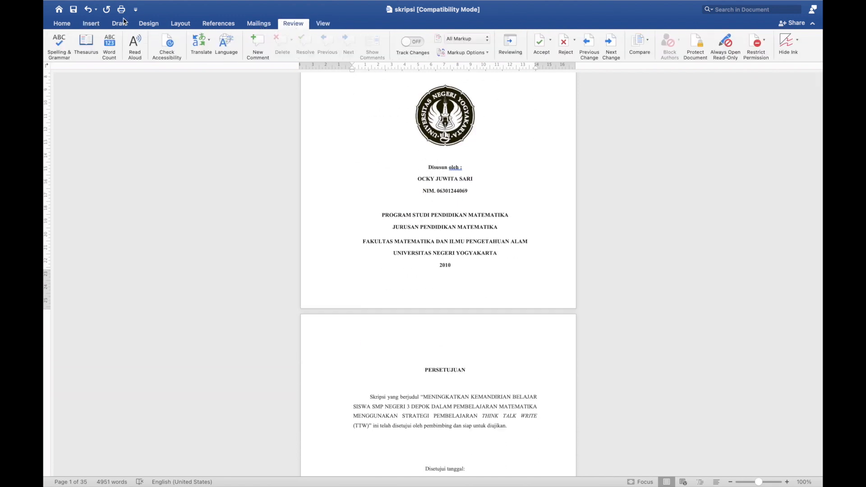
{"action": "left_click", "coordinate": [324, 25]}
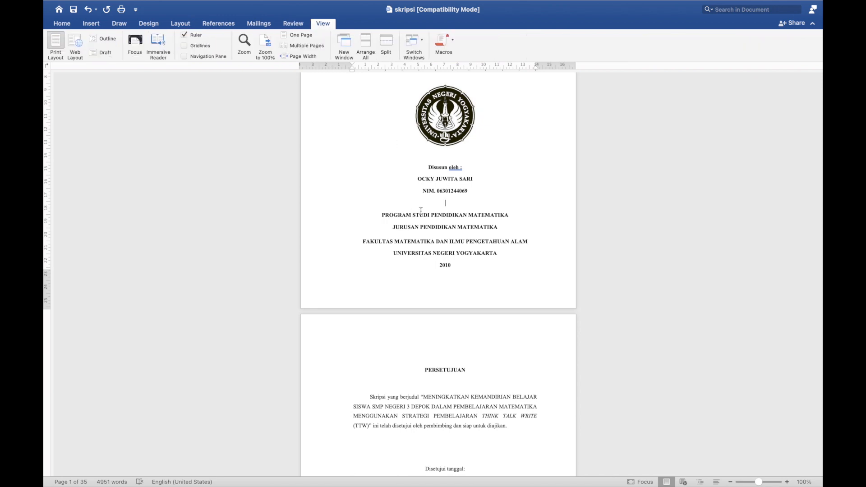
{"action": "double_click", "coordinate": [418, 284]}
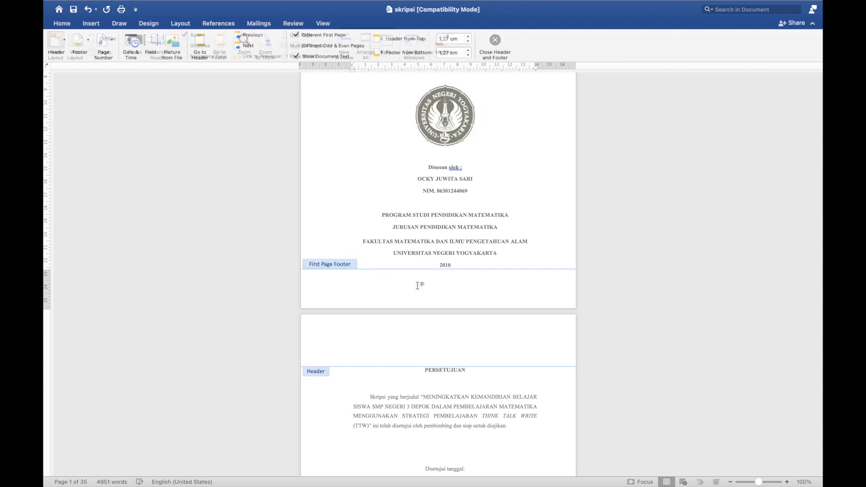
{"action": "left_click", "coordinate": [306, 39]}
{"action": "double_click", "coordinate": [412, 233]}
- Examine the footer page numbers from the cover page through the front matter to the BAB I PENDAHULUAN page
{"action": "scroll", "coordinate": [412, 234], "scroll_direction": "down", "scroll_amount": 5}
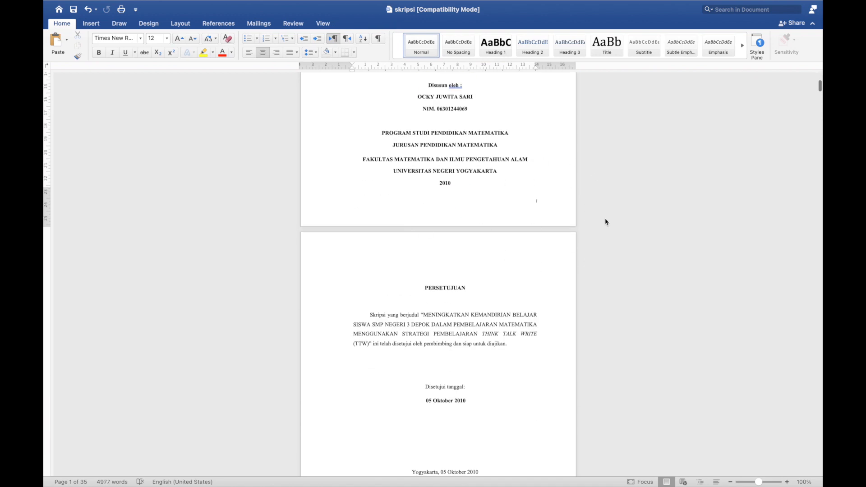
{"action": "scroll", "coordinate": [484, 206], "scroll_direction": "down", "scroll_amount": 1}
{"action": "scroll", "coordinate": [484, 207], "scroll_direction": "down", "scroll_amount": 20}
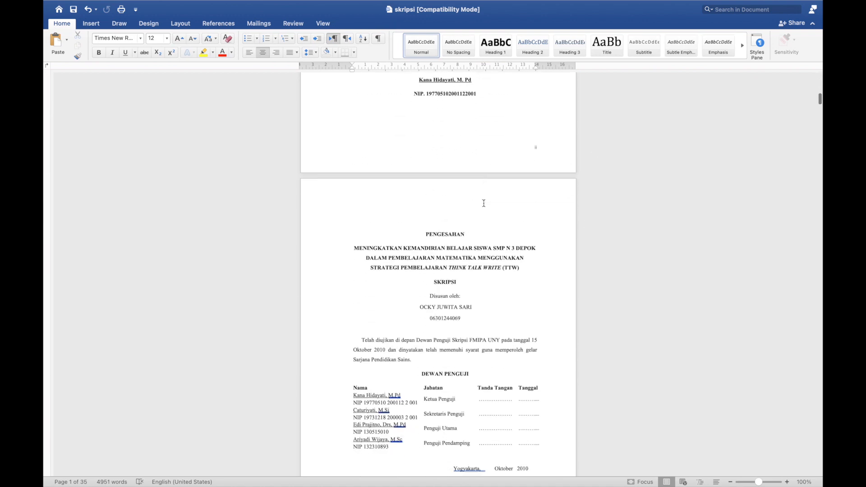
{"action": "scroll", "coordinate": [484, 207], "scroll_direction": "down", "scroll_amount": 20}
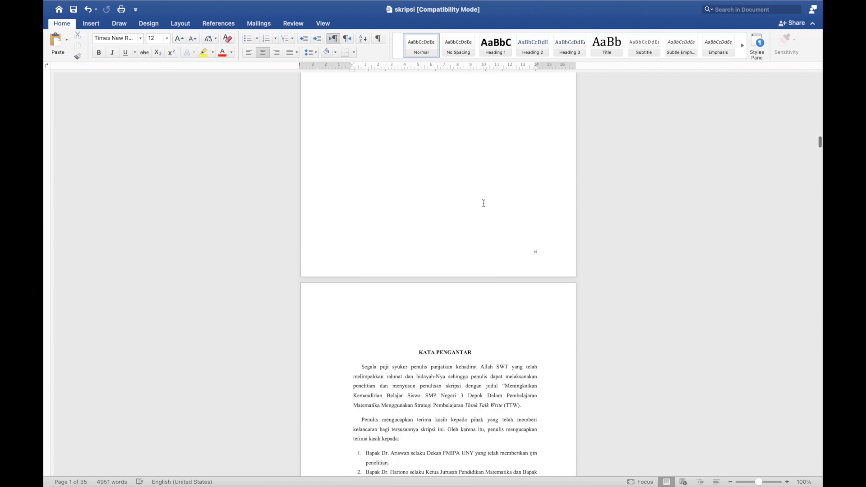
{"action": "scroll", "coordinate": [484, 204], "scroll_direction": "down", "scroll_amount": 20}
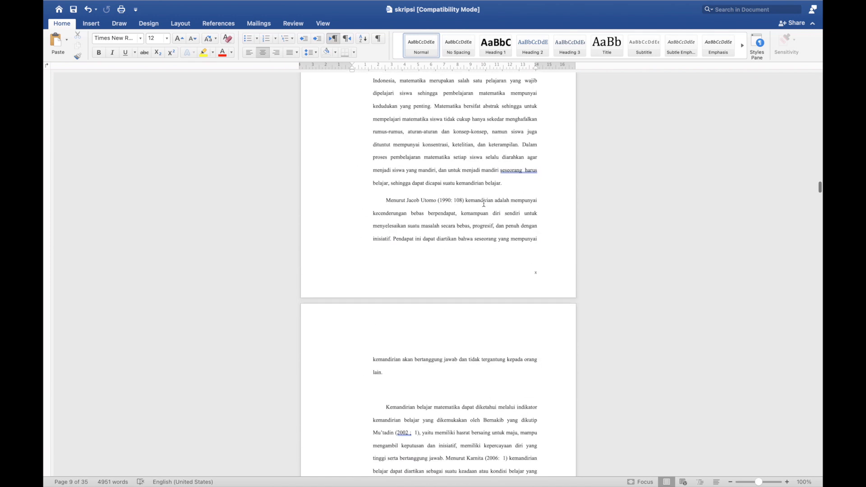
{"action": "scroll", "coordinate": [538, 280], "scroll_direction": "down", "scroll_amount": 6}
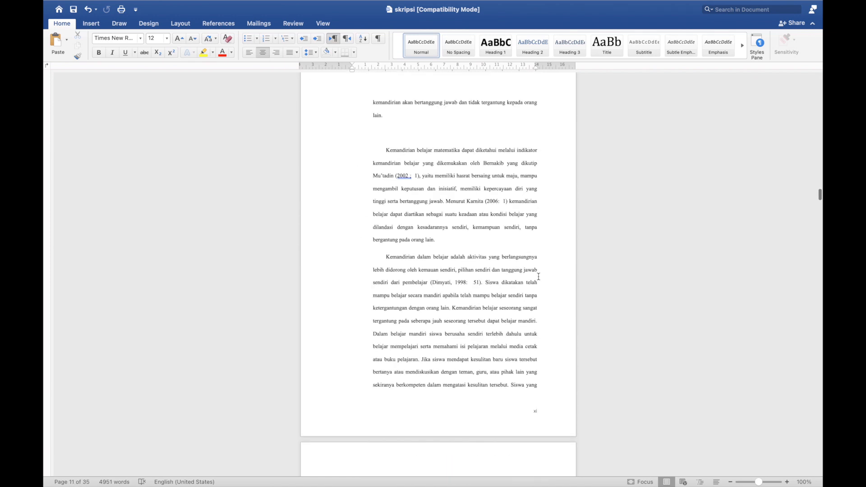
{"action": "scroll", "coordinate": [538, 278], "scroll_direction": "up", "scroll_amount": 12}
{"action": "scroll", "coordinate": [538, 276], "scroll_direction": "up", "scroll_amount": 1}
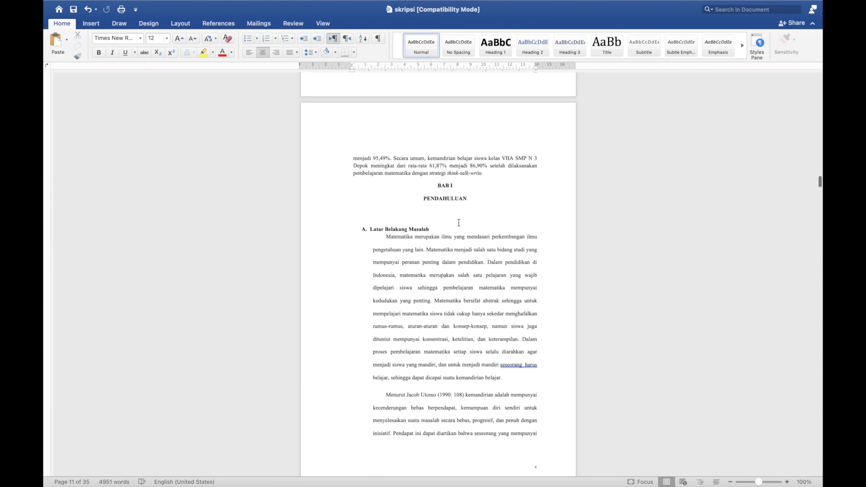
{"action": "left_click", "coordinate": [460, 187]}
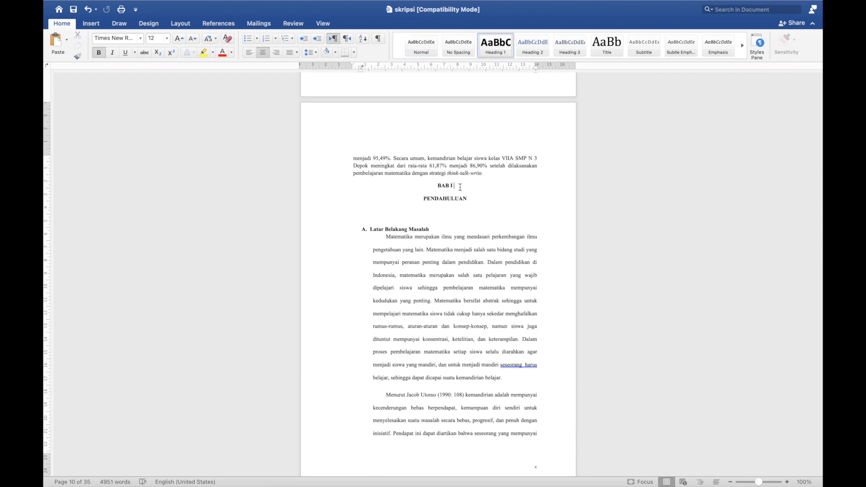
- Remove the blank line above ABSTRAK and delete the abstract's ending from "81,25%" onward, including the lines above BAB I
{"action": "scroll", "coordinate": [461, 186], "scroll_direction": "up", "scroll_amount": 15}
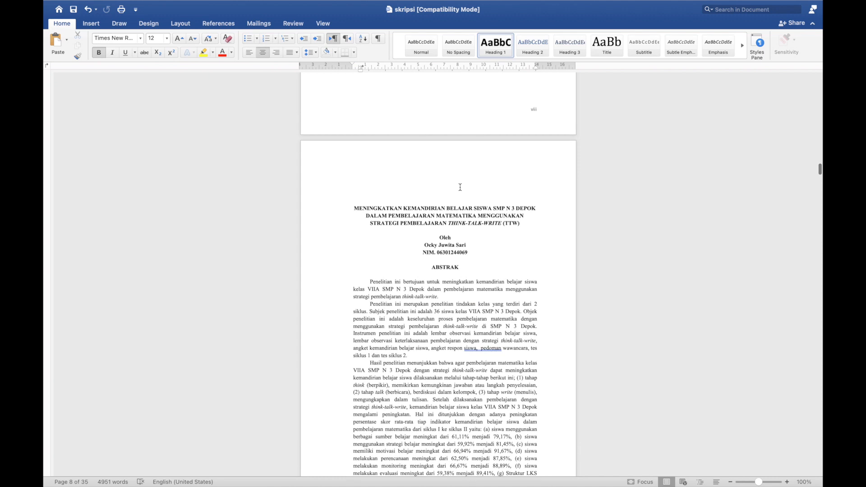
{"action": "scroll", "coordinate": [461, 186], "scroll_direction": "up", "scroll_amount": 10}
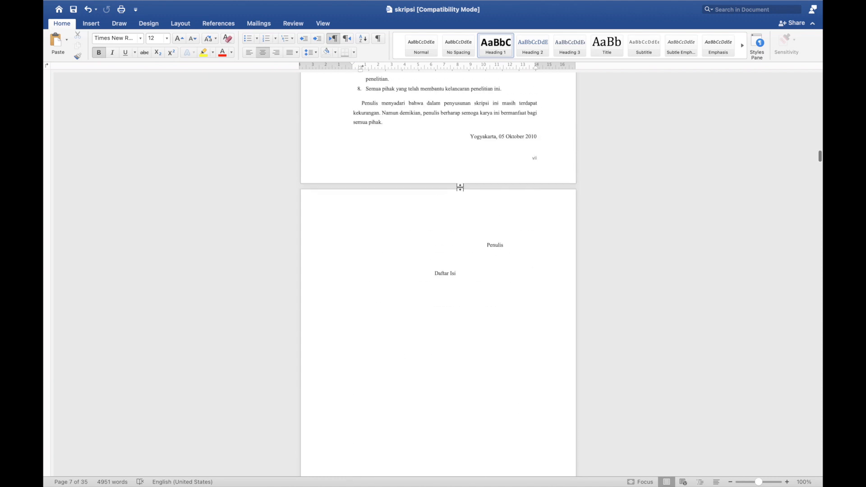
{"action": "scroll", "coordinate": [460, 186], "scroll_direction": "down", "scroll_amount": 20}
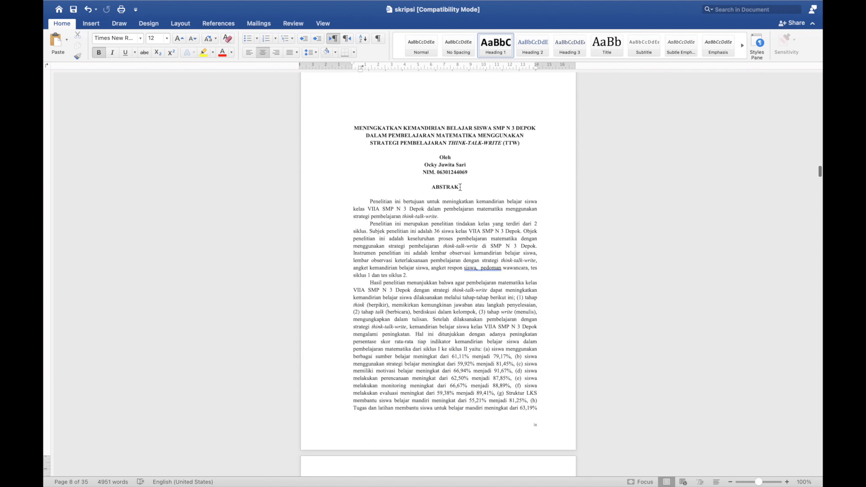
{"action": "scroll", "coordinate": [460, 186], "scroll_direction": "up", "scroll_amount": 4}
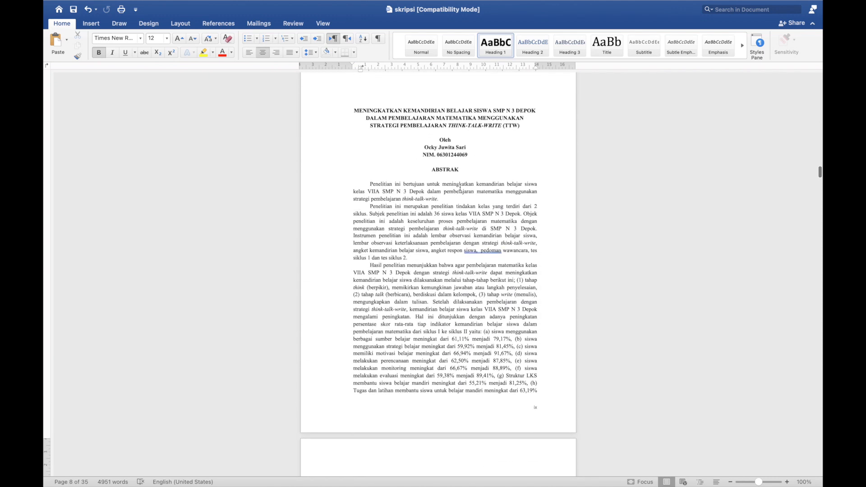
{"action": "left_click", "coordinate": [449, 161]}
{"action": "key", "text": "super+z"}
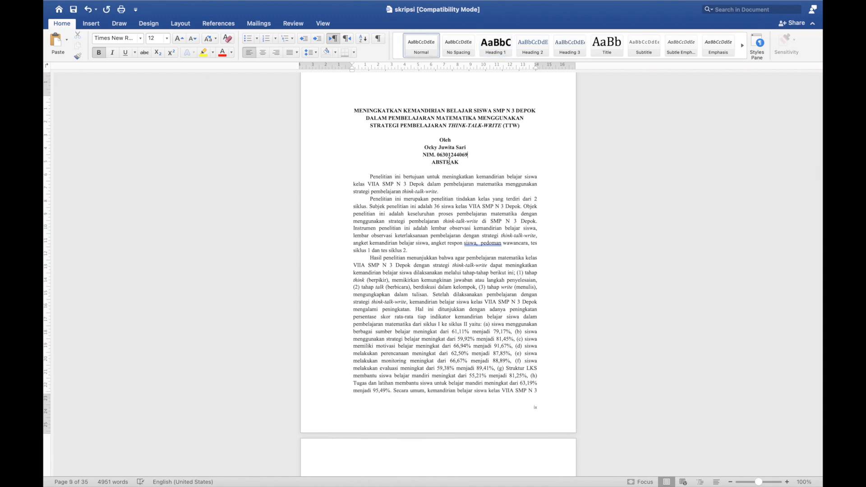
{"action": "scroll", "coordinate": [450, 161], "scroll_direction": "down", "scroll_amount": 10}
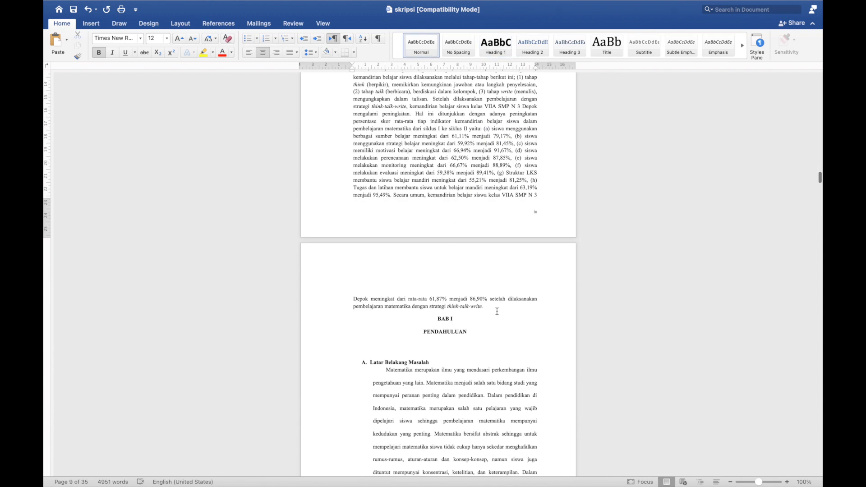
{"action": "left_click_drag", "start_coordinate": [496, 307], "coordinate": [508, 182]}
{"action": "key", "text": "BackSpace"}
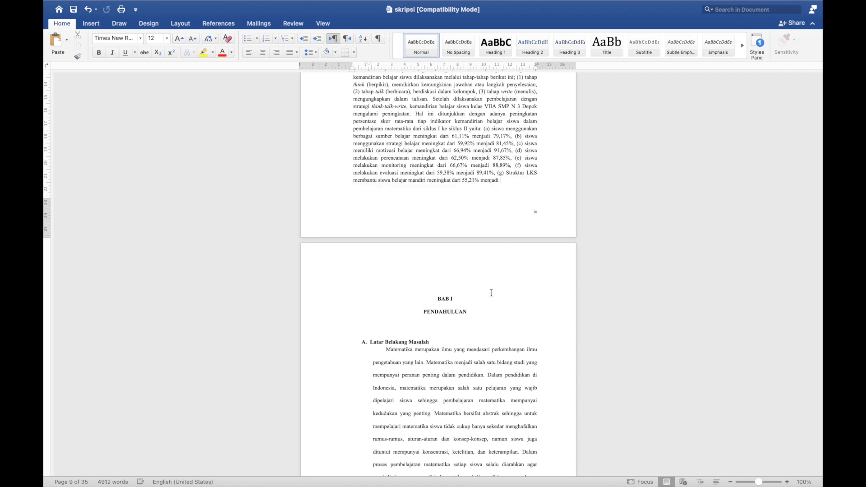
- Turn on Different First Page in the cover page's footer and return to the body text of the PERSETUJUAN page
{"action": "scroll", "coordinate": [492, 293], "scroll_direction": "up", "scroll_amount": 20}
{"action": "scroll", "coordinate": [491, 293], "scroll_direction": "up", "scroll_amount": 20}
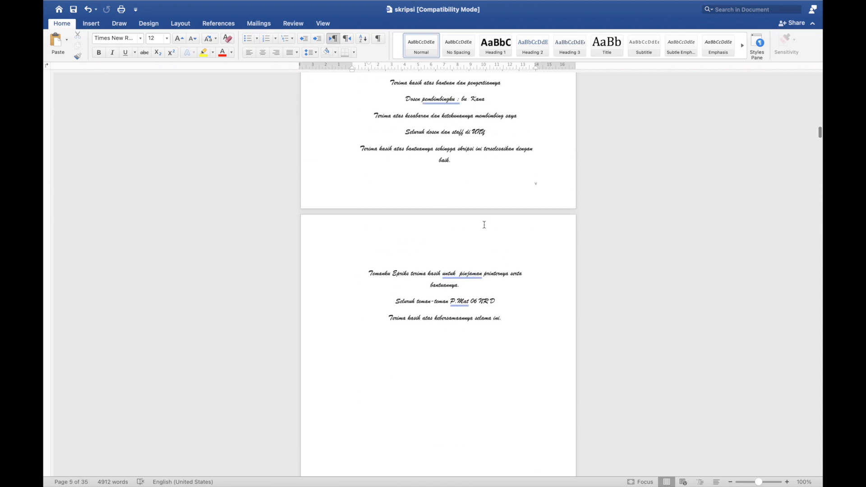
{"action": "scroll", "coordinate": [484, 225], "scroll_direction": "up", "scroll_amount": 20}
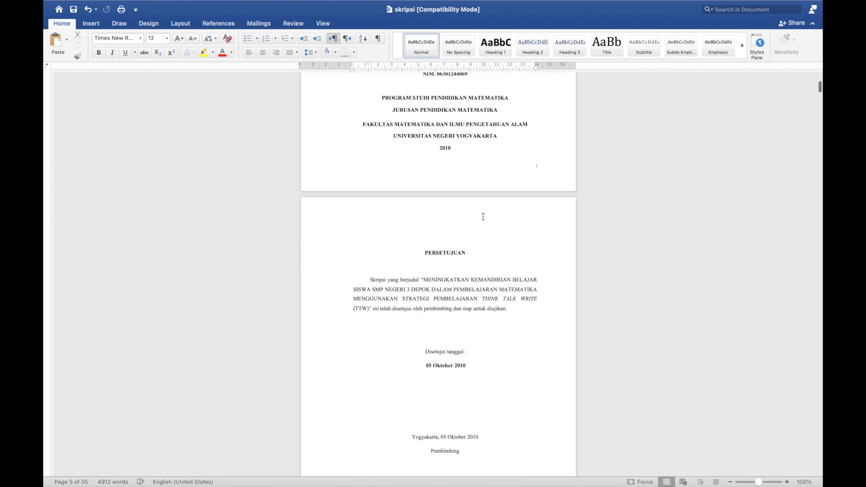
{"action": "scroll", "coordinate": [483, 217], "scroll_direction": "up", "scroll_amount": 10}
{"action": "scroll", "coordinate": [483, 217], "scroll_direction": "down", "scroll_amount": 5}
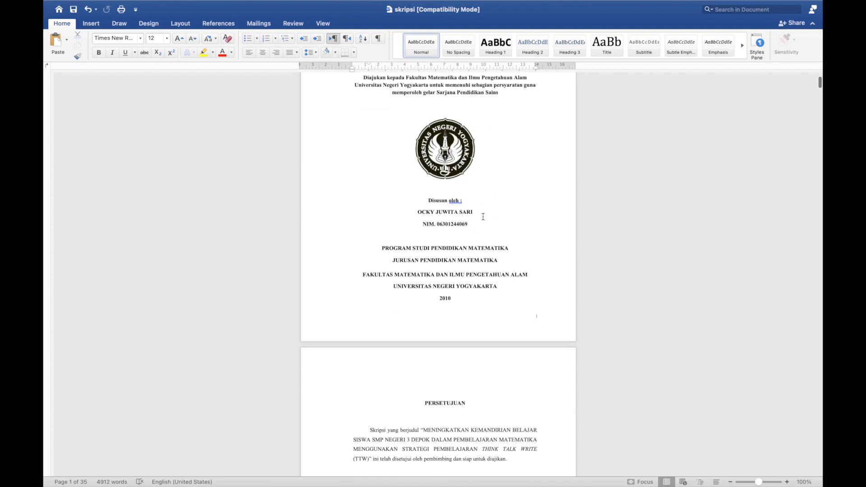
{"action": "scroll", "coordinate": [484, 217], "scroll_direction": "down", "scroll_amount": 3}
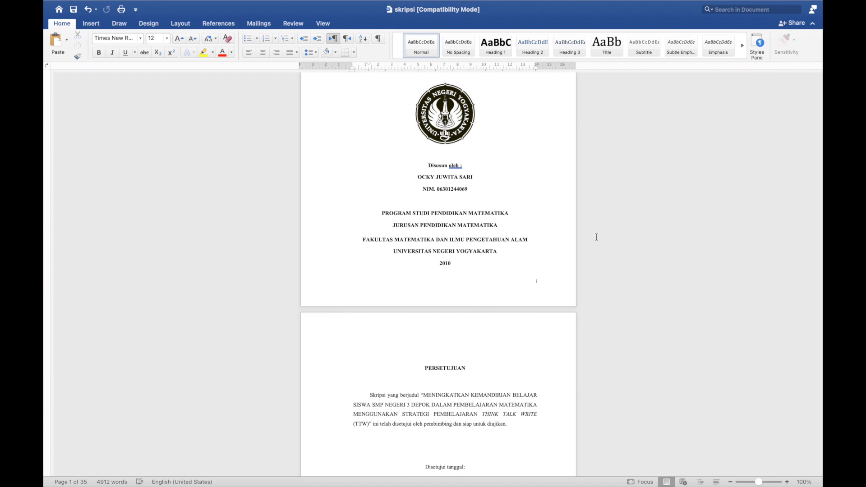
{"action": "left_click_drag", "start_coordinate": [347, 240], "coordinate": [508, 257]}
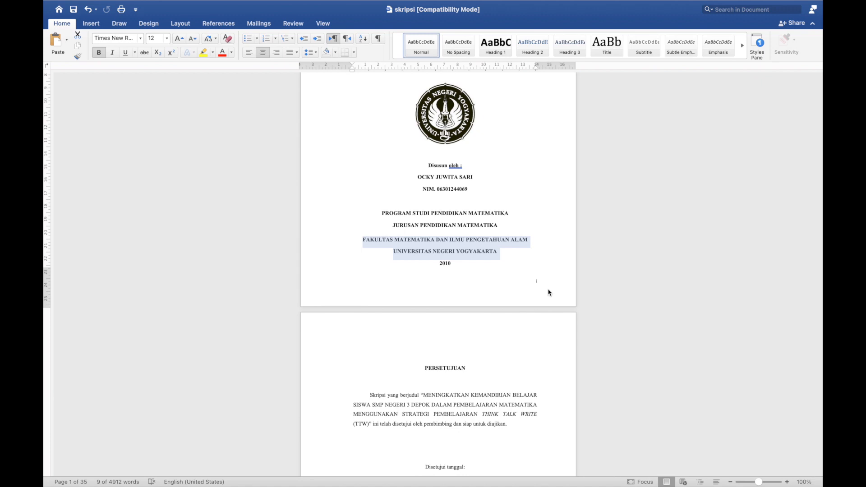
{"action": "left_click", "coordinate": [526, 270]}
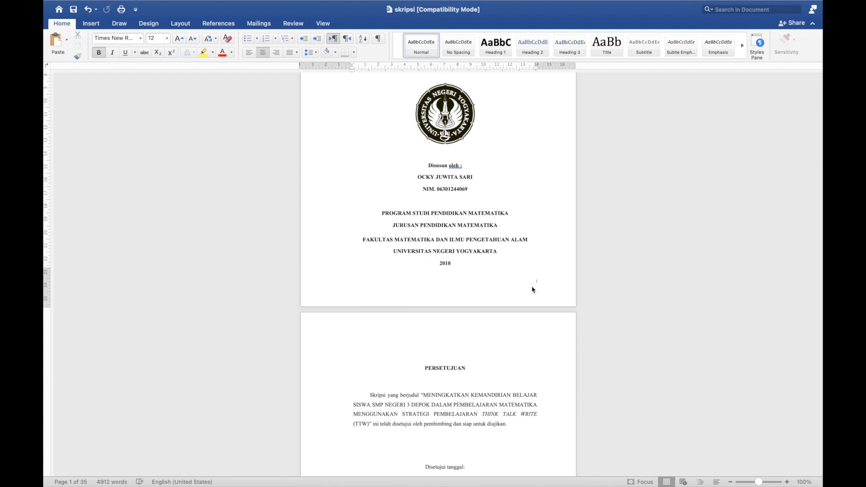
{"action": "double_click", "coordinate": [529, 287]}
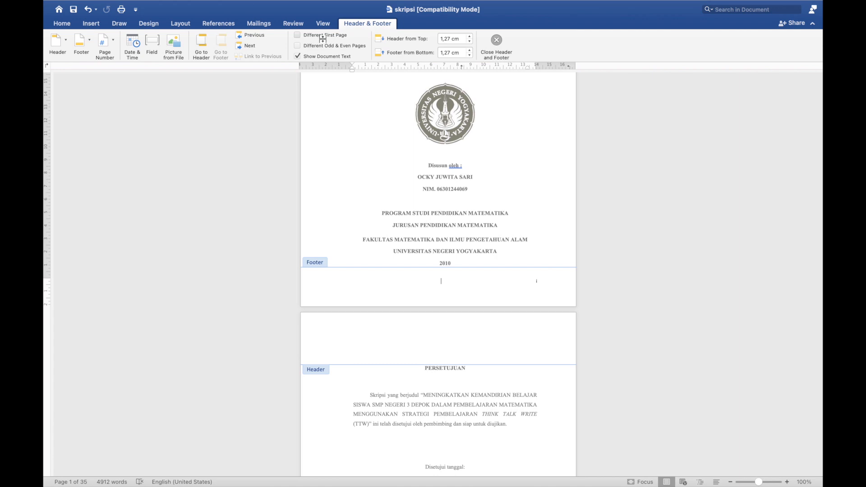
{"action": "left_click", "coordinate": [298, 35]}
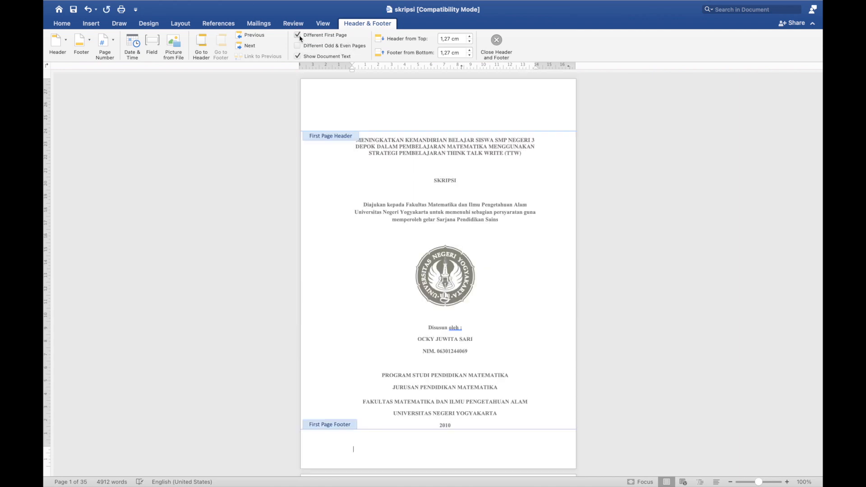
{"action": "scroll", "coordinate": [441, 296], "scroll_direction": "down", "scroll_amount": 3}
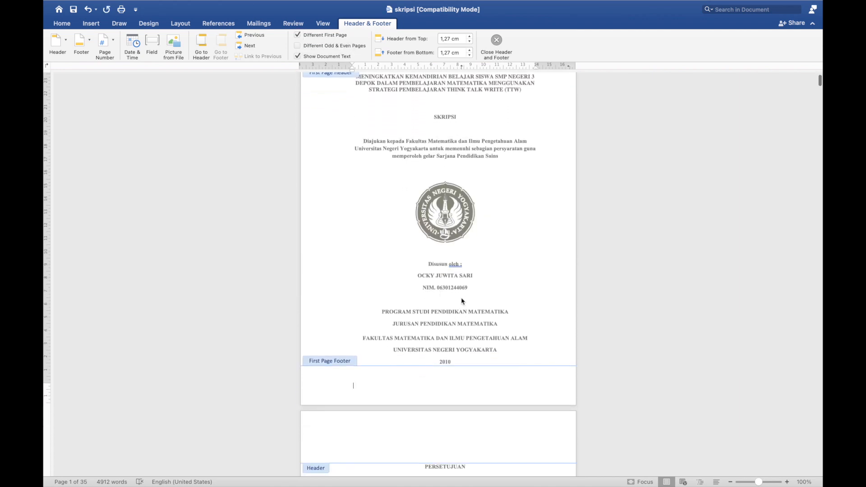
{"action": "scroll", "coordinate": [462, 298], "scroll_direction": "down", "scroll_amount": 5}
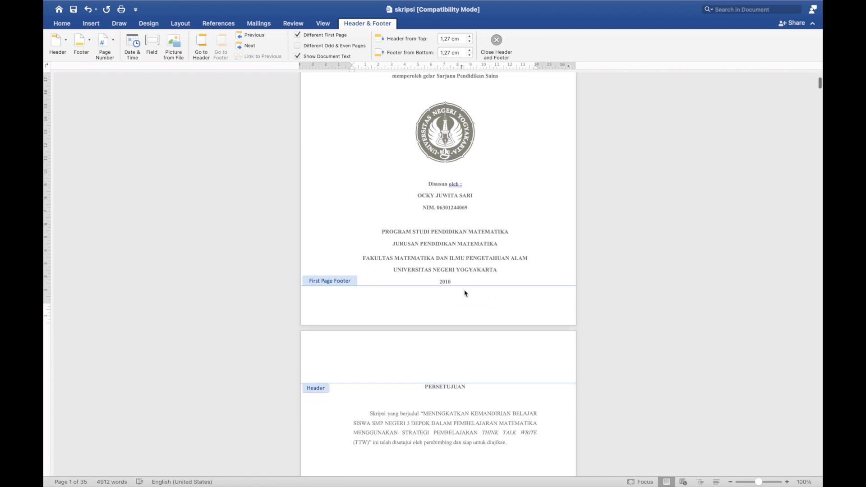
{"action": "scroll", "coordinate": [481, 227], "scroll_direction": "down", "scroll_amount": 15}
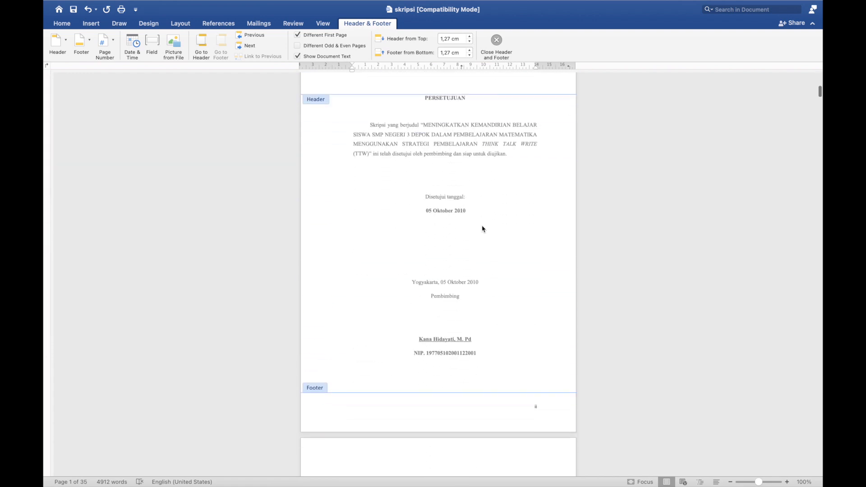
{"action": "double_click", "coordinate": [491, 223]}
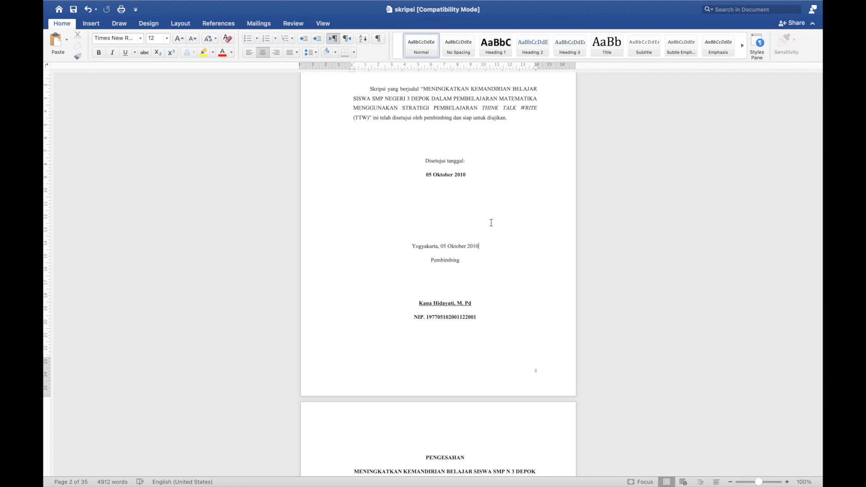
- Compare the footers of the cover page and the PERSETUJUAN page to check where page numbering is shown
{"action": "scroll", "coordinate": [491, 223], "scroll_direction": "up", "scroll_amount": 6}
{"action": "scroll", "coordinate": [491, 222], "scroll_direction": "down", "scroll_amount": 6}
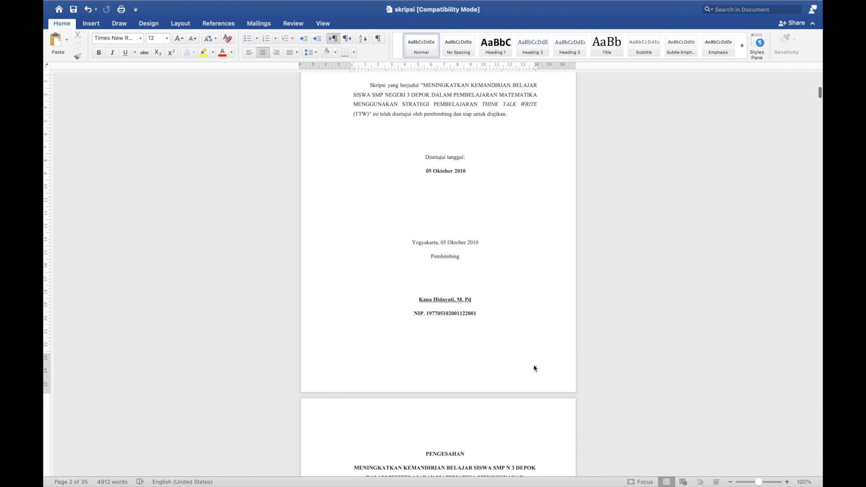
{"action": "scroll", "coordinate": [498, 239], "scroll_direction": "up", "scroll_amount": 5}
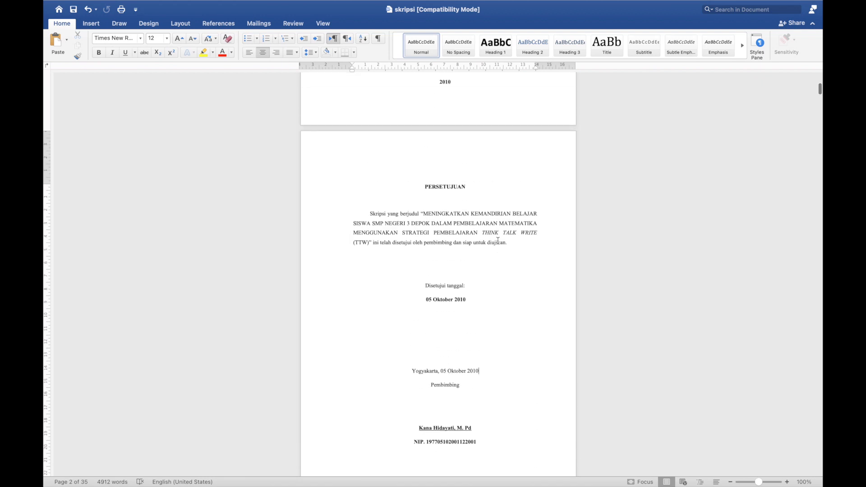
{"action": "scroll", "coordinate": [499, 240], "scroll_direction": "up", "scroll_amount": 5}
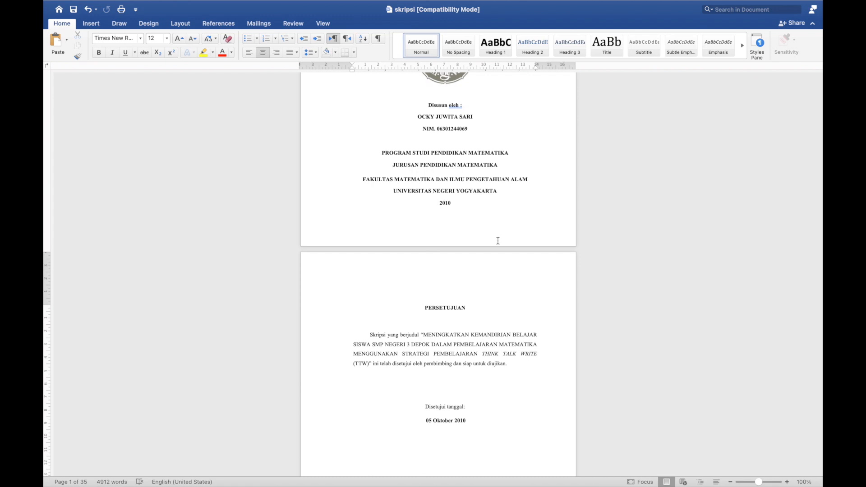
{"action": "scroll", "coordinate": [498, 240], "scroll_direction": "up", "scroll_amount": 3}
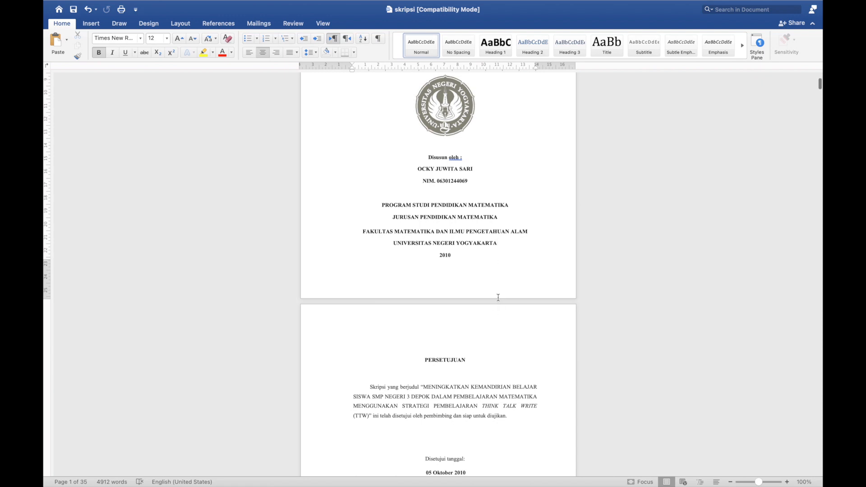
{"action": "scroll", "coordinate": [498, 297], "scroll_direction": "down", "scroll_amount": 4}
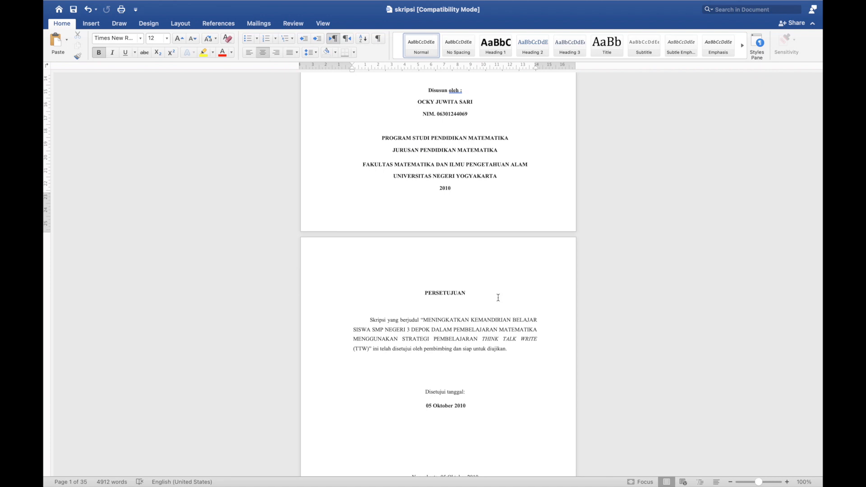
{"action": "scroll", "coordinate": [498, 298], "scroll_direction": "down", "scroll_amount": 5}
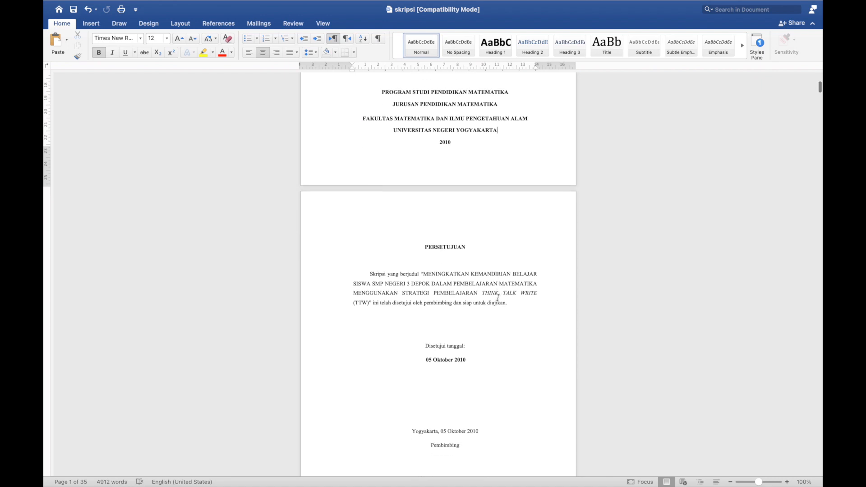
{"action": "scroll", "coordinate": [498, 298], "scroll_direction": "down", "scroll_amount": 10}
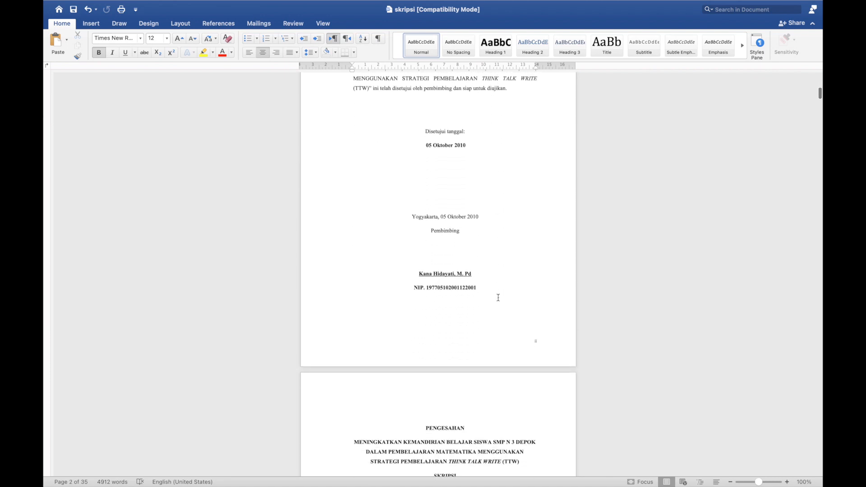
{"action": "left_click", "coordinate": [498, 298]}
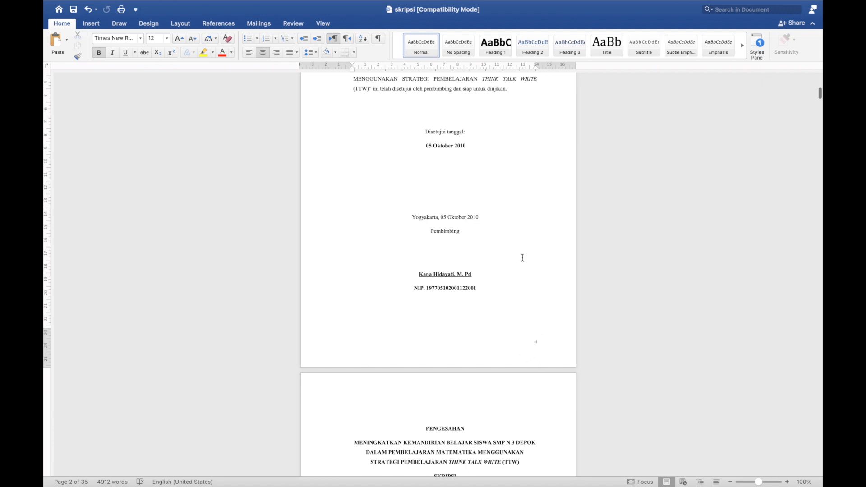
{"action": "scroll", "coordinate": [522, 257], "scroll_direction": "up", "scroll_amount": 11}
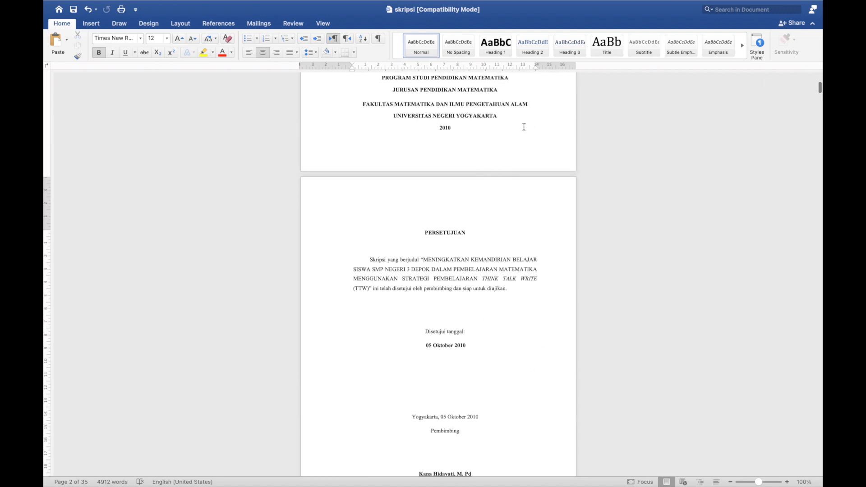
- Insert a Next Page section break after "2010" at the end of the cover page
{"action": "scroll", "coordinate": [492, 216], "scroll_direction": "down", "scroll_amount": 1}
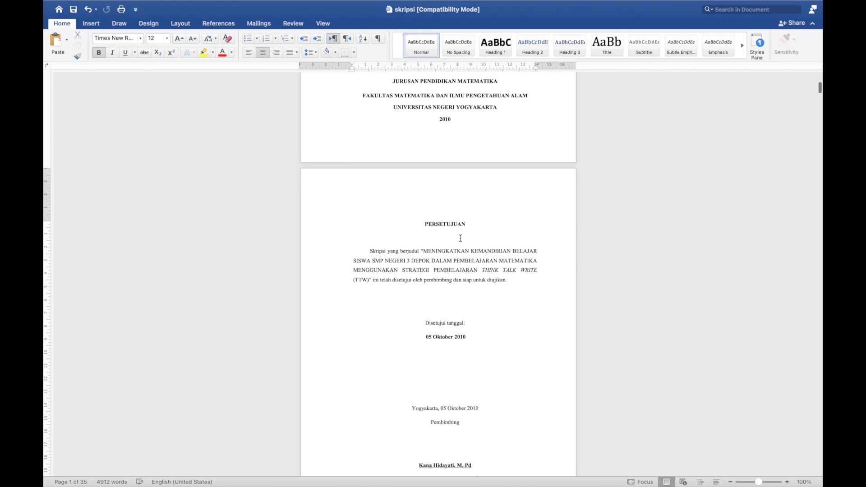
{"action": "scroll", "coordinate": [485, 159], "scroll_direction": "up", "scroll_amount": 2}
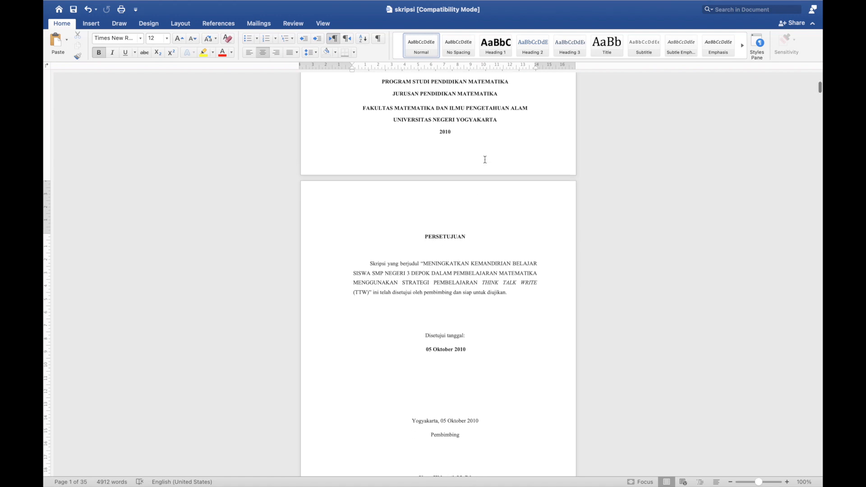
{"action": "left_click", "coordinate": [449, 141]}
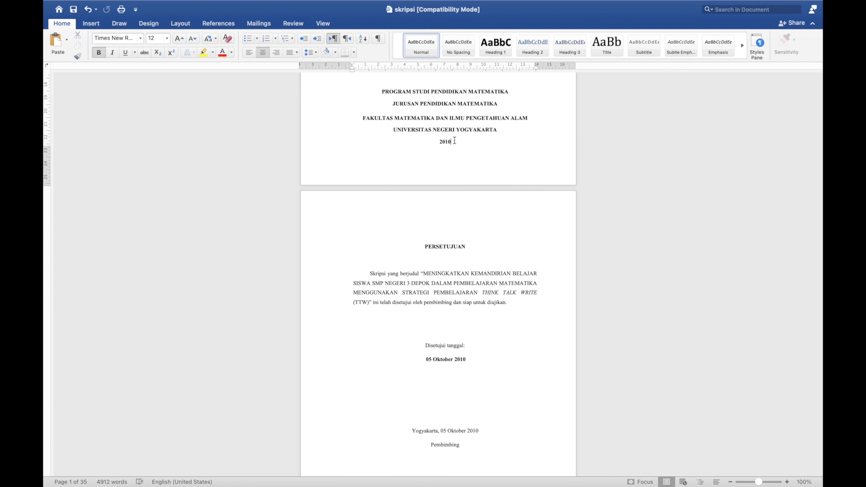
{"action": "scroll", "coordinate": [453, 141], "scroll_direction": "up", "scroll_amount": 3}
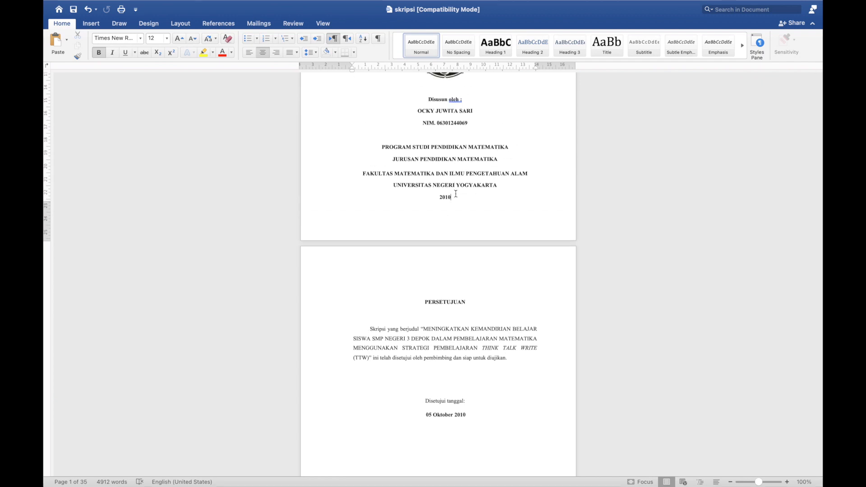
{"action": "left_click", "coordinate": [182, 26]}
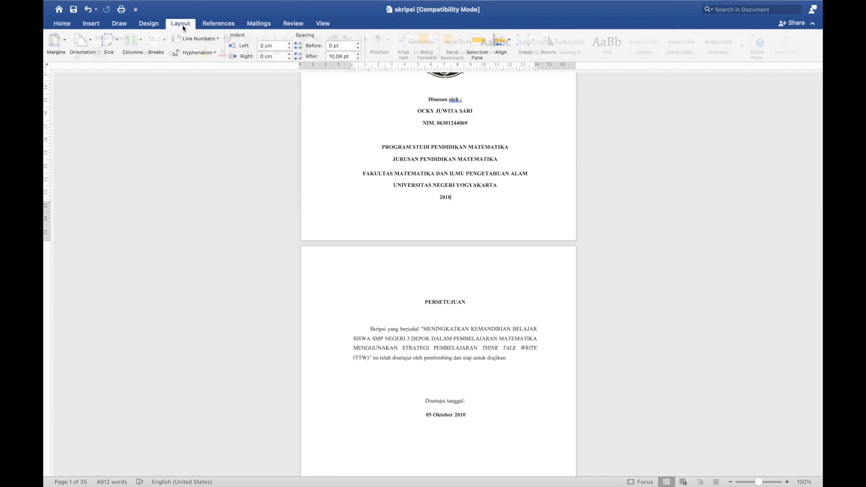
{"action": "left_click", "coordinate": [167, 43]}
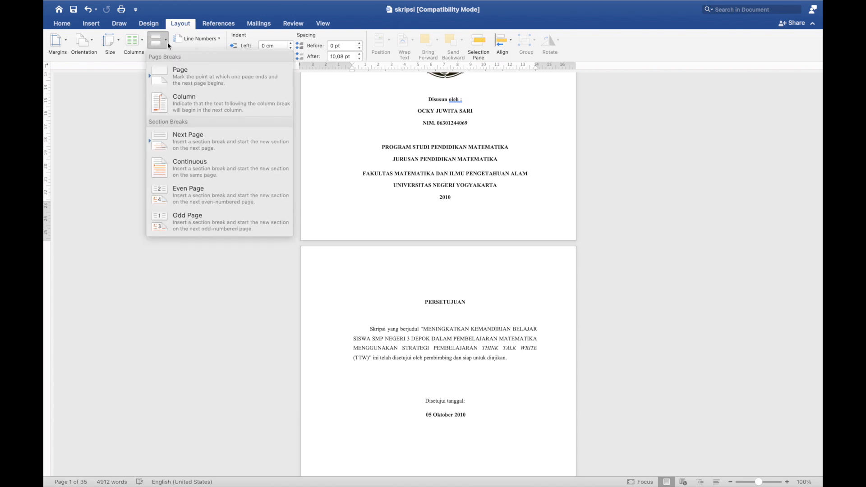
{"action": "left_click", "coordinate": [206, 146]}
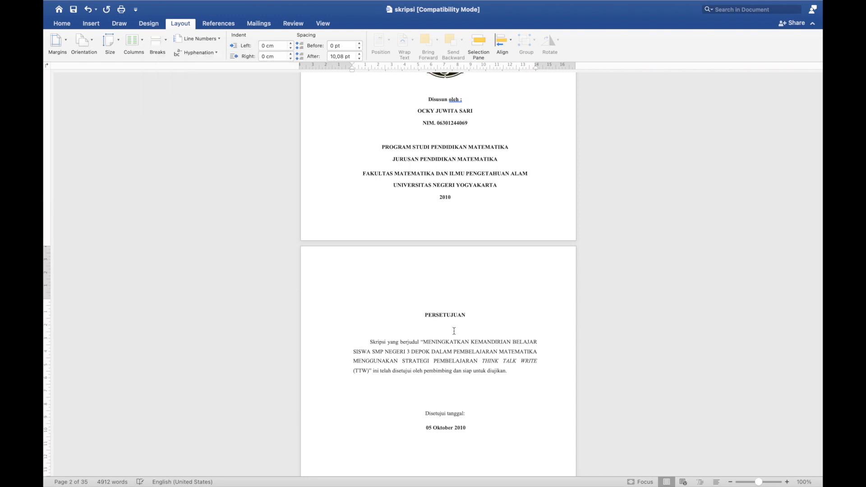
- Remove the extra blank line above the PERSETUJUAN heading and center the heading
{"action": "left_click", "coordinate": [423, 316]}
{"action": "key", "text": "BackSpace"}
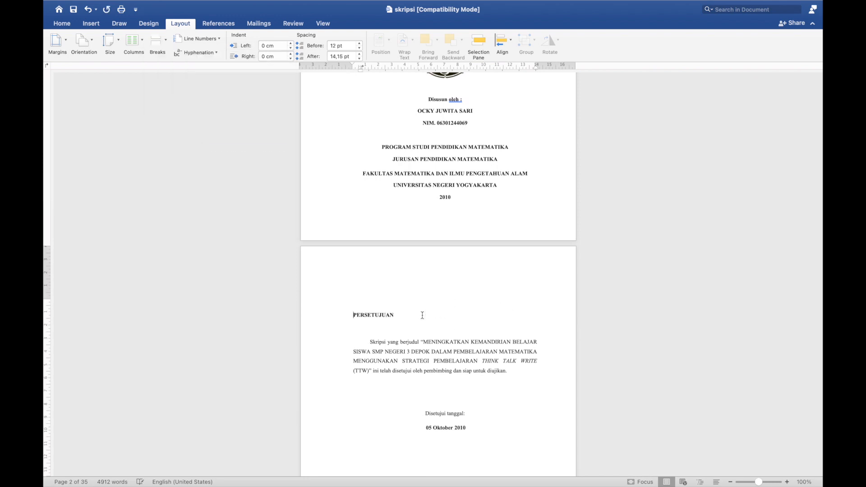
{"action": "key", "text": "BackSpace"}
{"action": "key", "text": "super+e"}
{"action": "scroll", "coordinate": [496, 289], "scroll_direction": "down", "scroll_amount": 10}
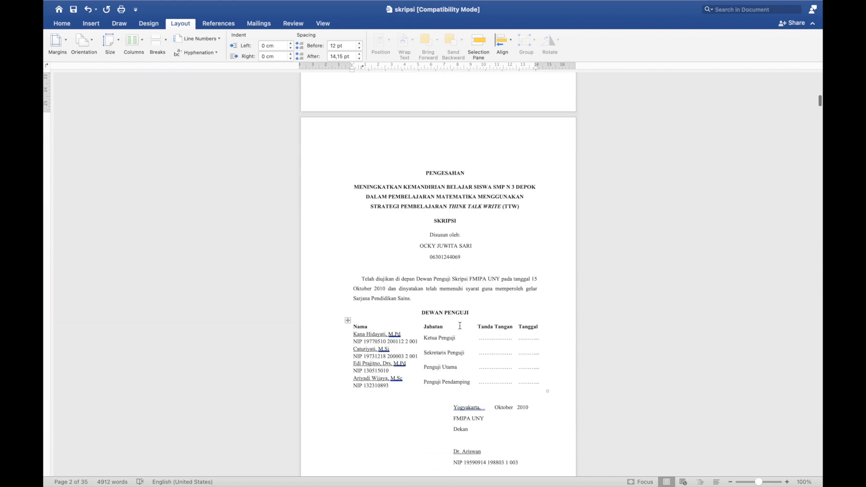
{"action": "scroll", "coordinate": [460, 325], "scroll_direction": "up", "scroll_amount": 15}
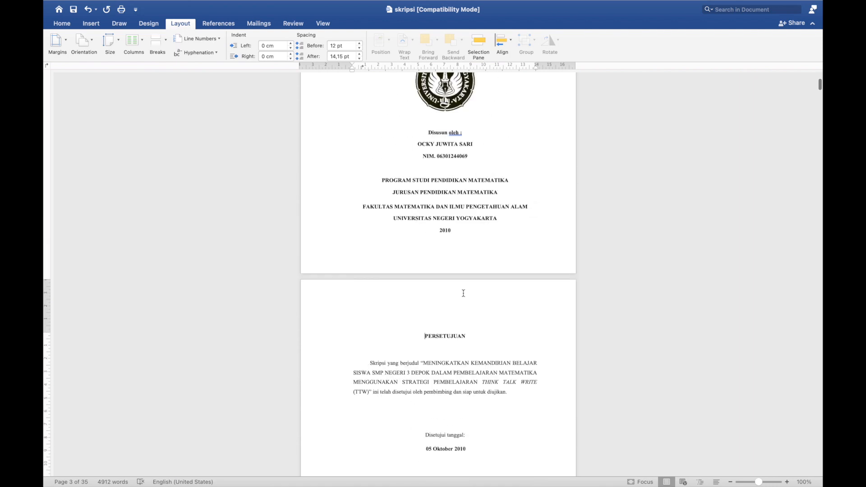
- Insert right-aligned footer page numbers in the section beginning at PERSETUJUAN, using the i, ii, iii format and starting at i
{"action": "left_click", "coordinate": [505, 223]}
{"action": "scroll", "coordinate": [477, 289], "scroll_direction": "down", "scroll_amount": 8}
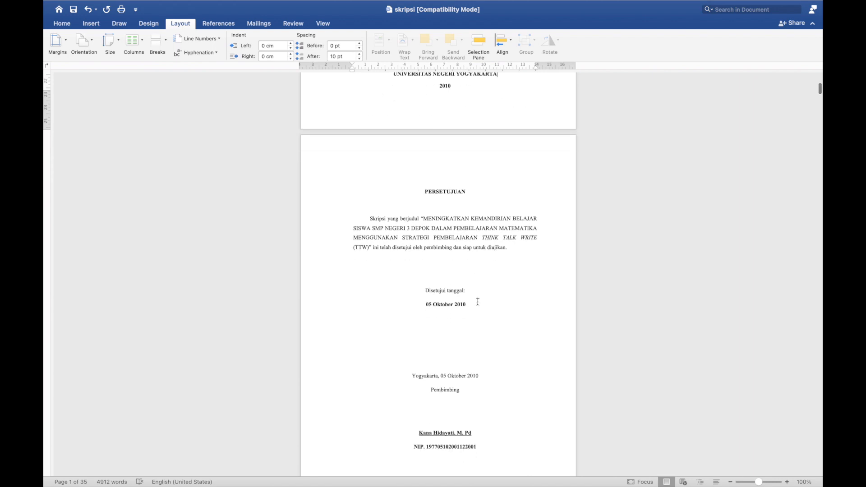
{"action": "left_click", "coordinate": [464, 237]}
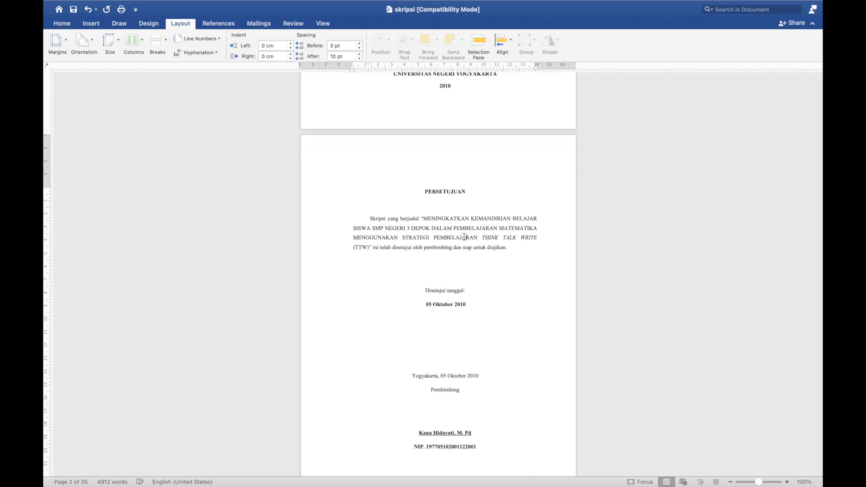
{"action": "left_click", "coordinate": [443, 202]}
{"action": "left_click", "coordinate": [91, 23]}
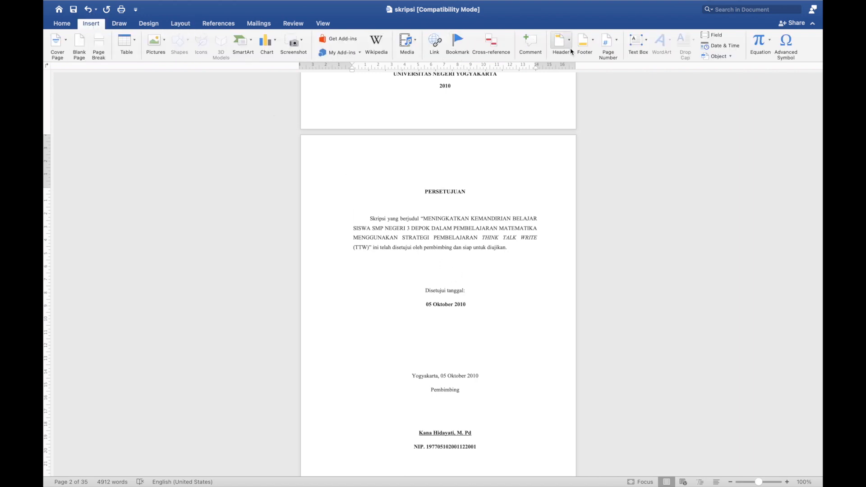
{"action": "left_click", "coordinate": [617, 41]}
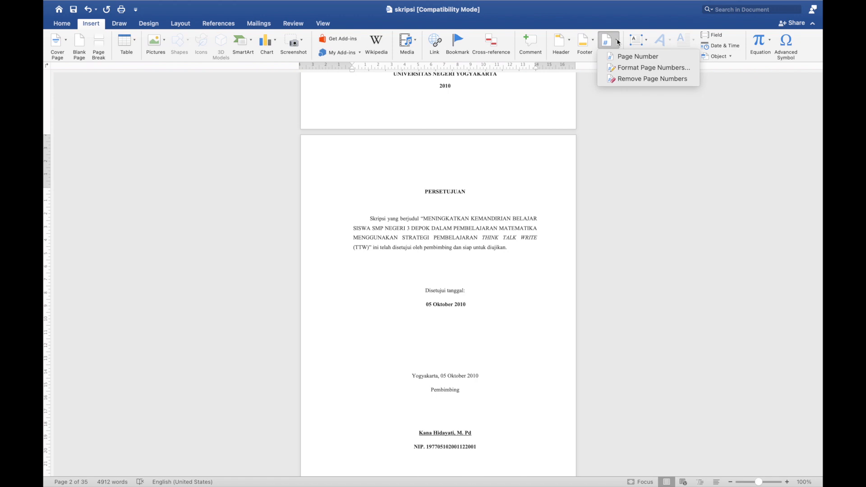
{"action": "left_click", "coordinate": [616, 57]}
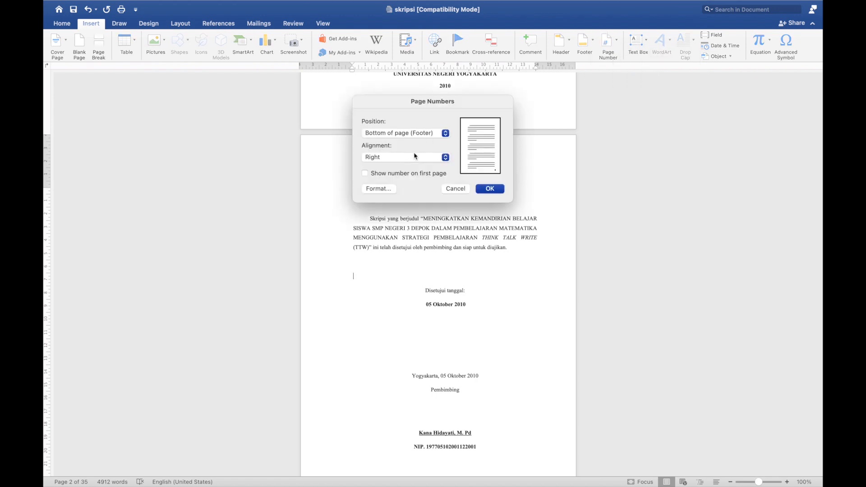
{"action": "left_click", "coordinate": [386, 190]}
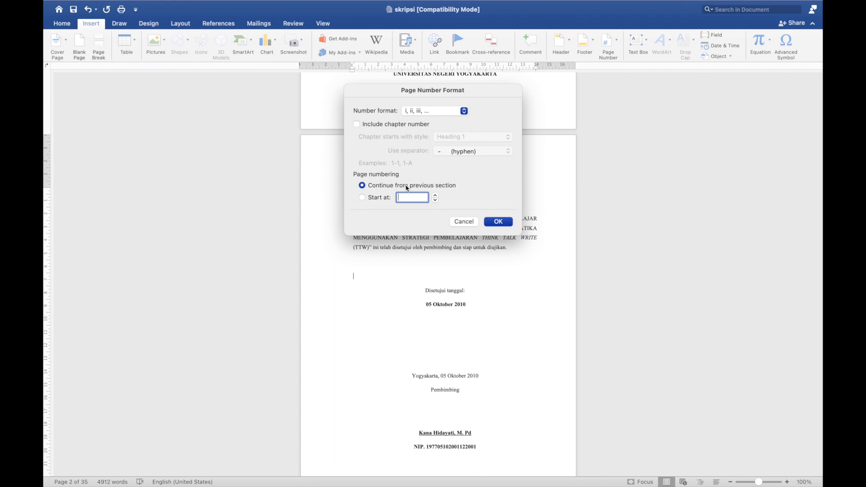
{"action": "left_click", "coordinate": [379, 197]}
{"action": "left_click", "coordinate": [504, 222]}
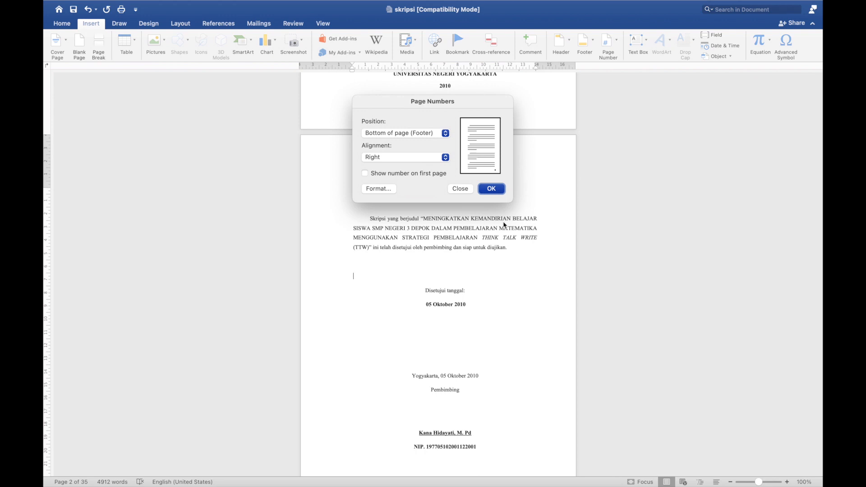
{"action": "left_click", "coordinate": [491, 189]}
- Turn off Different First Page in the PERSETUJUAN page's footer, return to the body text and check the page numbers
{"action": "scroll", "coordinate": [520, 302], "scroll_direction": "down", "scroll_amount": 5}
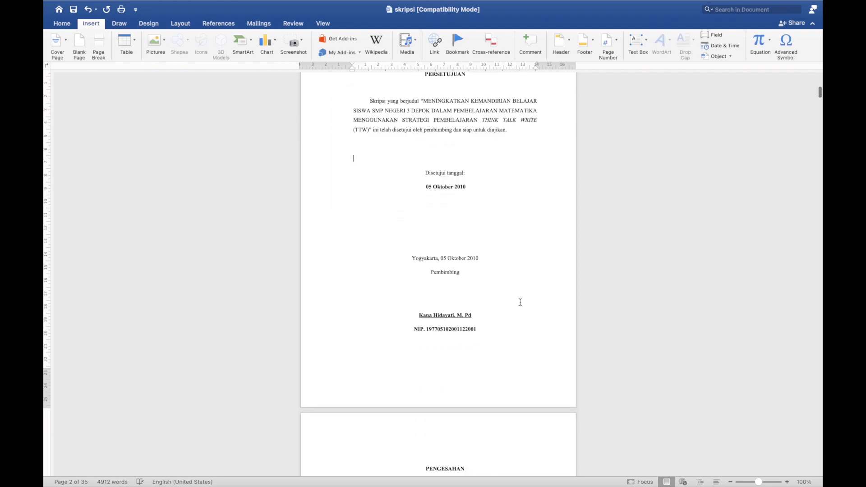
{"action": "scroll", "coordinate": [520, 302], "scroll_direction": "down", "scroll_amount": 4}
{"action": "scroll", "coordinate": [520, 302], "scroll_direction": "down", "scroll_amount": 4}
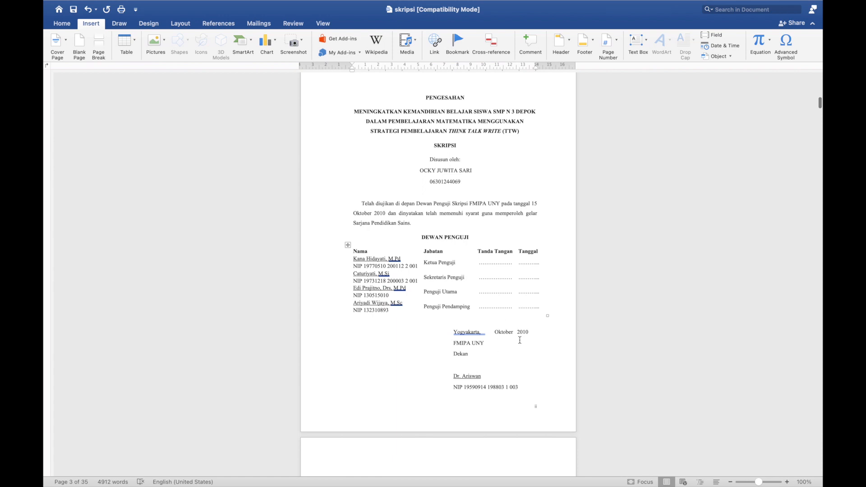
{"action": "scroll", "coordinate": [520, 340], "scroll_direction": "up", "scroll_amount": 8}
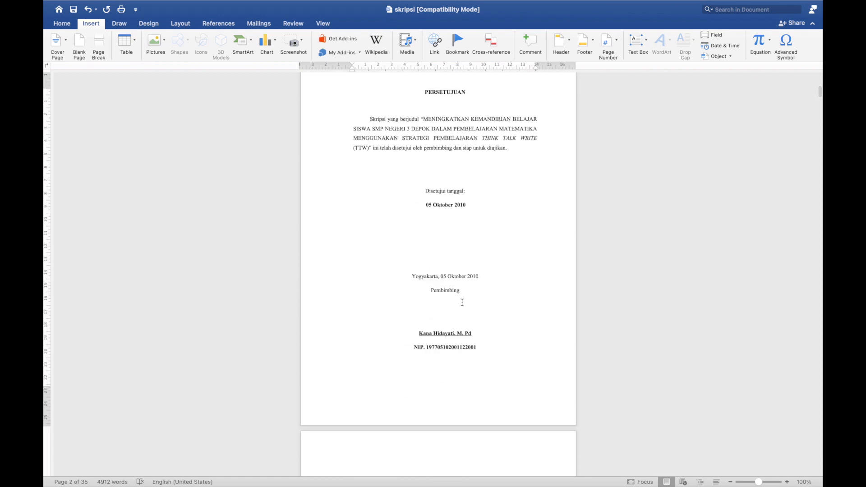
{"action": "scroll", "coordinate": [460, 306], "scroll_direction": "down", "scroll_amount": 2}
{"action": "left_click", "coordinate": [452, 319]}
{"action": "double_click", "coordinate": [452, 319]}
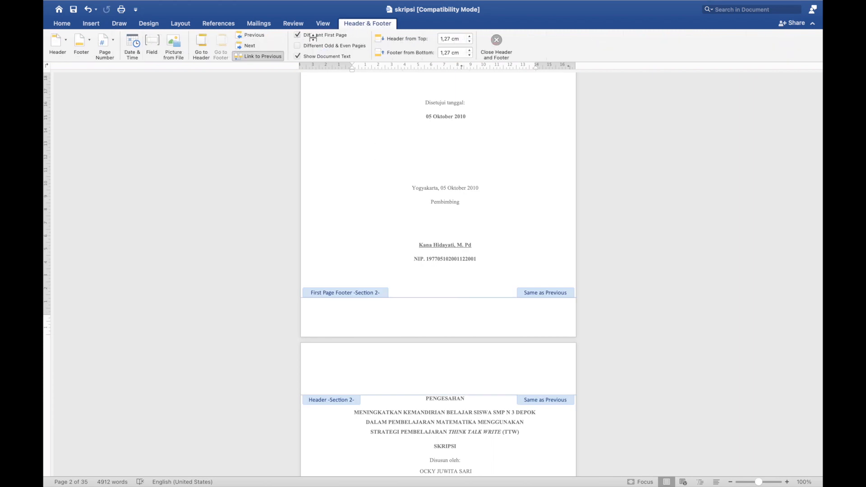
{"action": "left_click", "coordinate": [297, 35]}
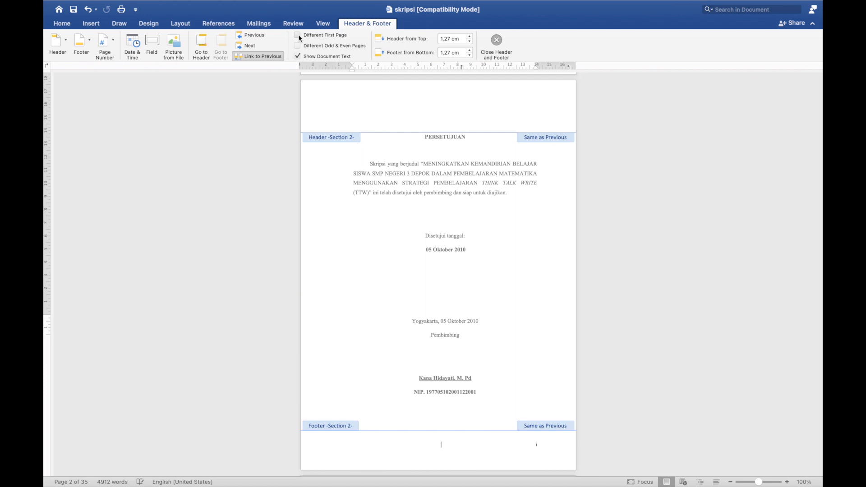
{"action": "double_click", "coordinate": [456, 206]}
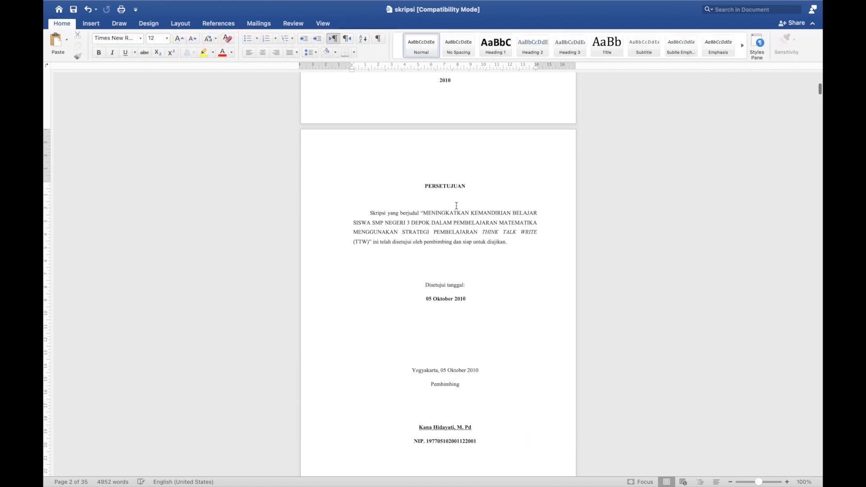
{"action": "scroll", "coordinate": [457, 205], "scroll_direction": "down", "scroll_amount": 15}
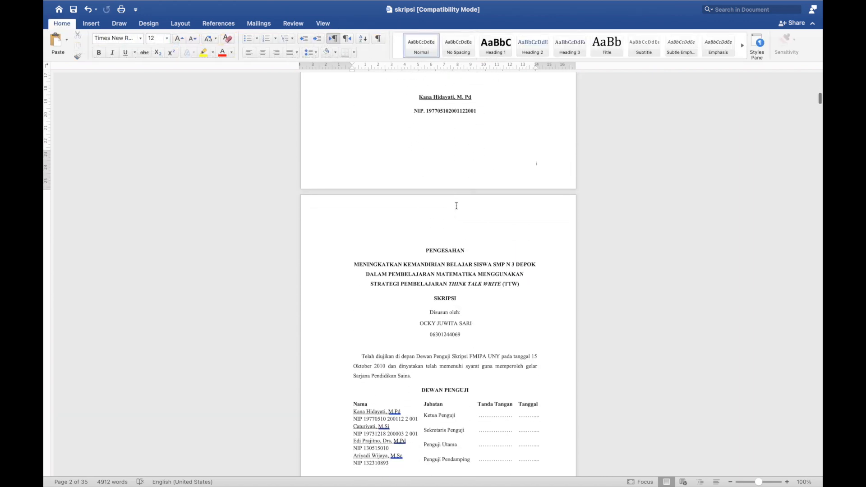
{"action": "scroll", "coordinate": [457, 206], "scroll_direction": "up", "scroll_amount": 15}
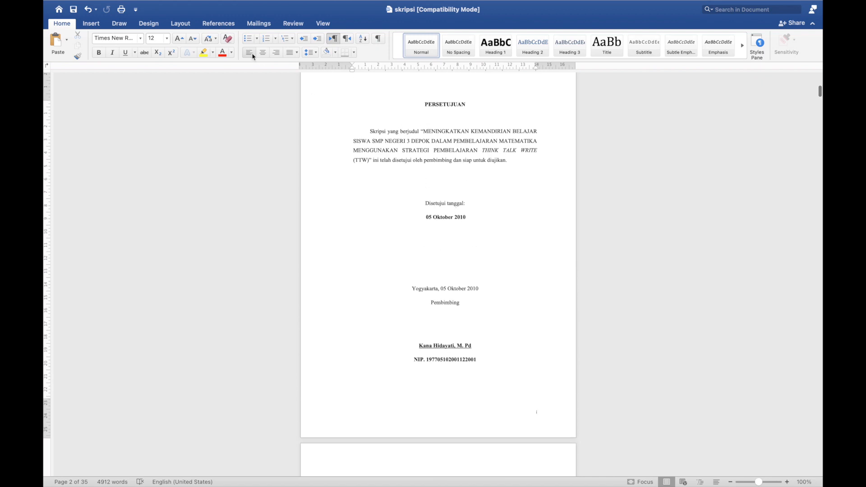
{"action": "left_click", "coordinate": [185, 27]}
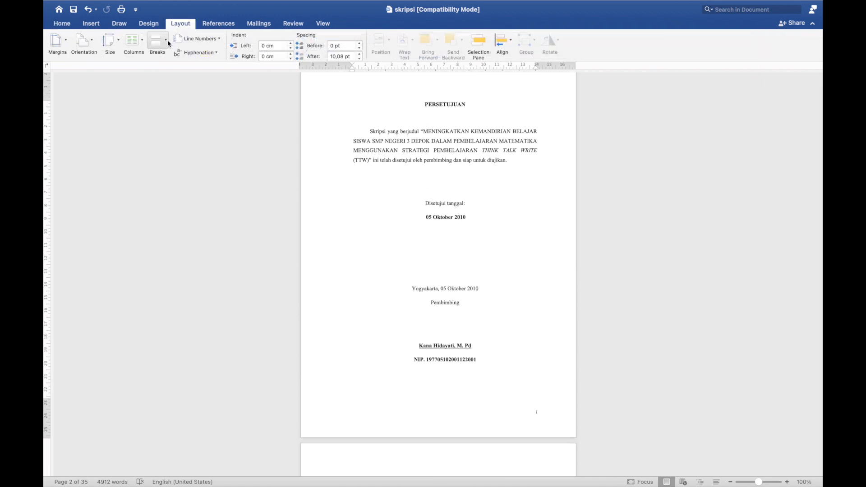
{"action": "left_click", "coordinate": [167, 41]}
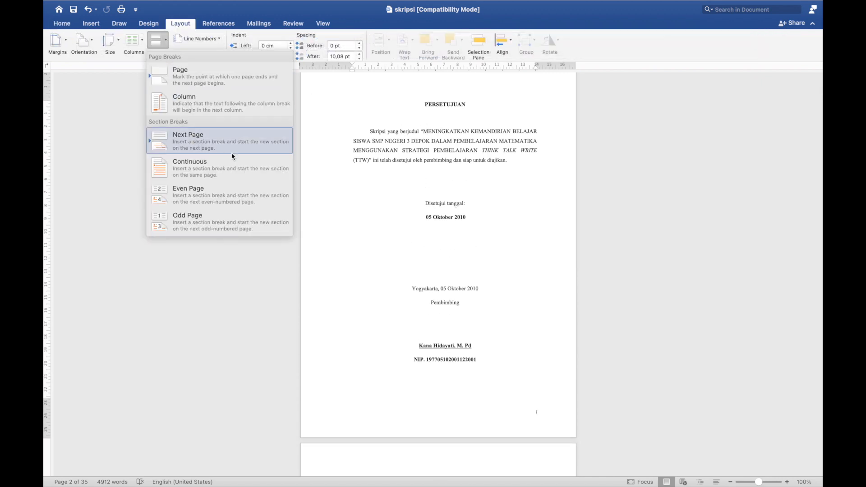
{"action": "left_click", "coordinate": [462, 169]}
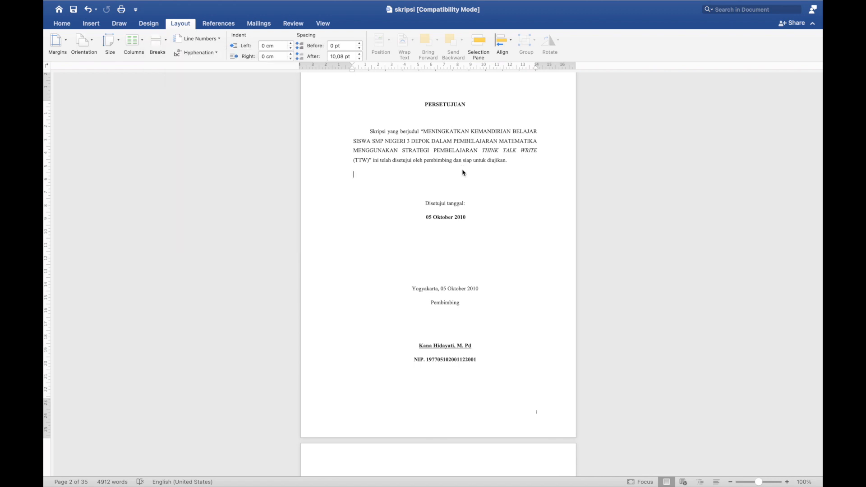
- Examine the footer numbering from the cover page through the front matter to the Daftar Isi page
{"action": "scroll", "coordinate": [461, 169], "scroll_direction": "up", "scroll_amount": 3}
{"action": "scroll", "coordinate": [462, 169], "scroll_direction": "up", "scroll_amount": 2}
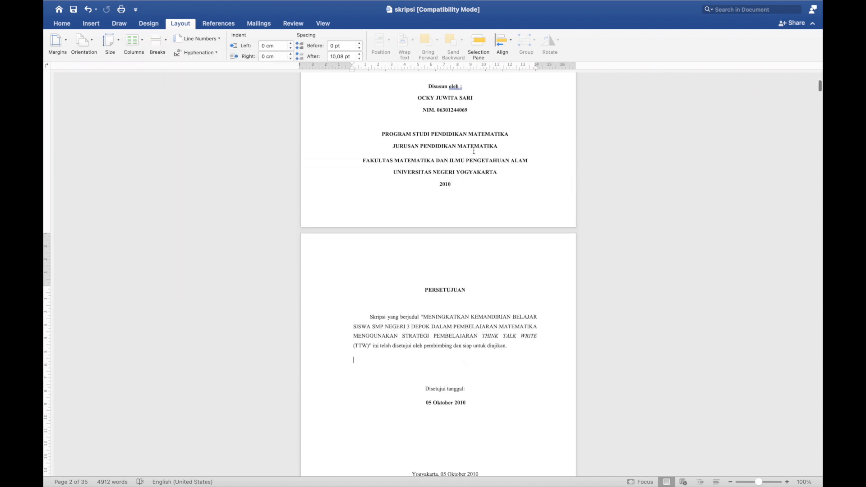
{"action": "left_click", "coordinate": [444, 120]}
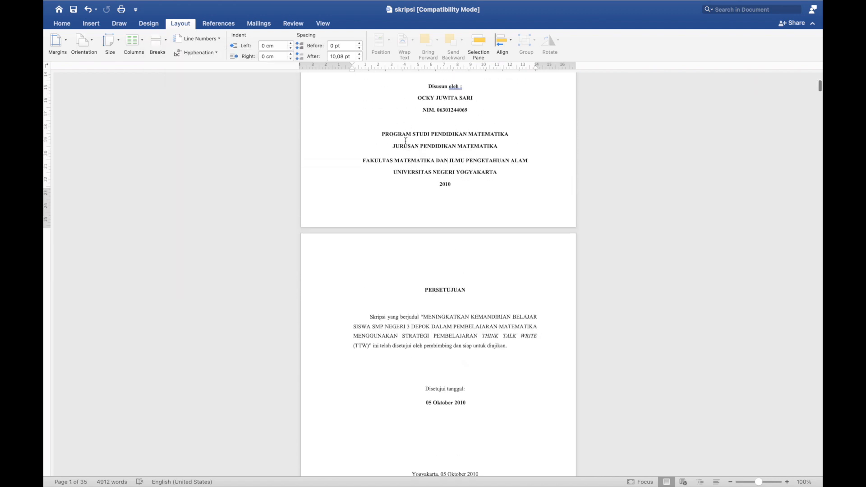
{"action": "scroll", "coordinate": [440, 139], "scroll_direction": "up", "scroll_amount": 3}
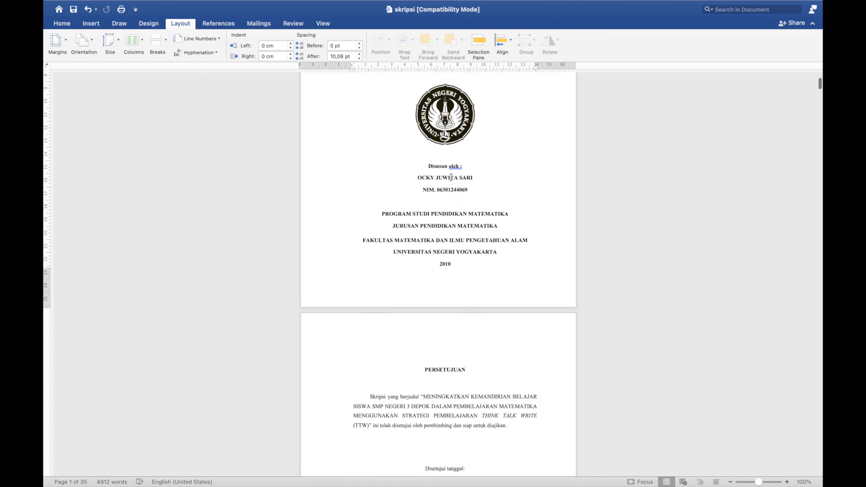
{"action": "scroll", "coordinate": [454, 203], "scroll_direction": "down", "scroll_amount": 6}
{"action": "left_click", "coordinate": [471, 227]}
{"action": "scroll", "coordinate": [471, 227], "scroll_direction": "down", "scroll_amount": 20}
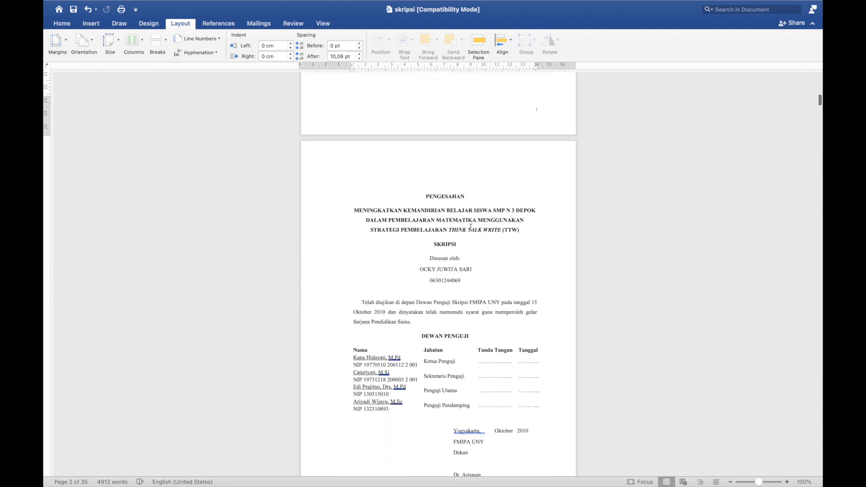
{"action": "scroll", "coordinate": [471, 227], "scroll_direction": "down", "scroll_amount": 20}
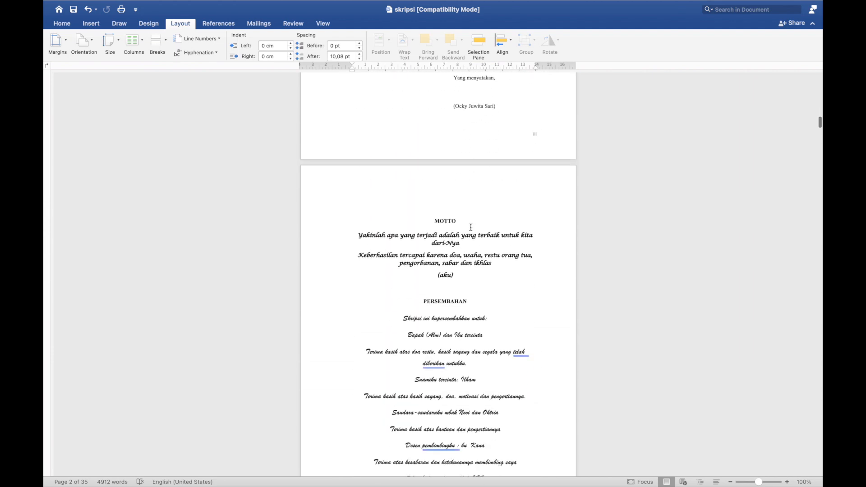
{"action": "scroll", "coordinate": [471, 226], "scroll_direction": "down", "scroll_amount": 20}
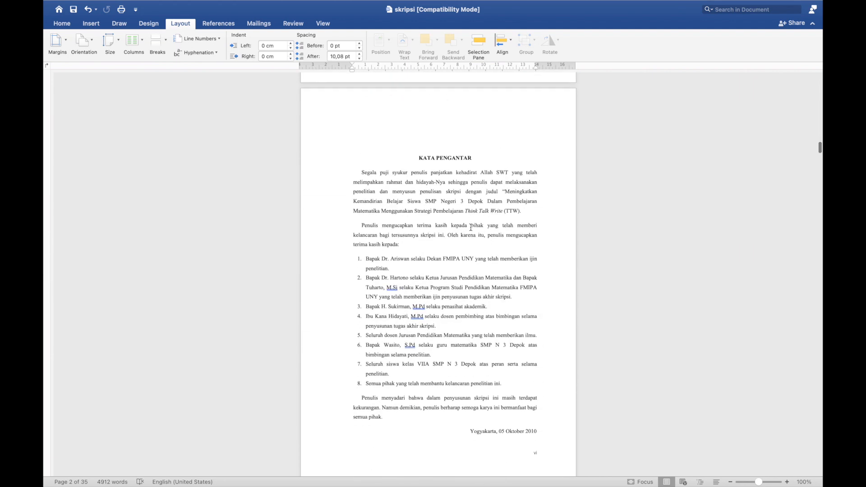
{"action": "scroll", "coordinate": [471, 227], "scroll_direction": "down", "scroll_amount": 14}
{"action": "scroll", "coordinate": [471, 227], "scroll_direction": "up", "scroll_amount": 7}
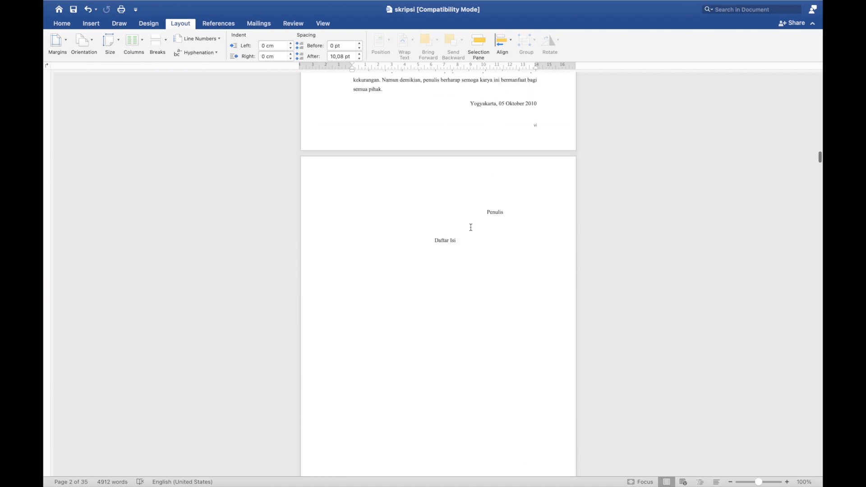
- Insert a Next Page section break at the end of the abstract text, just before the BAB I page
{"action": "scroll", "coordinate": [471, 227], "scroll_direction": "down", "scroll_amount": 11}
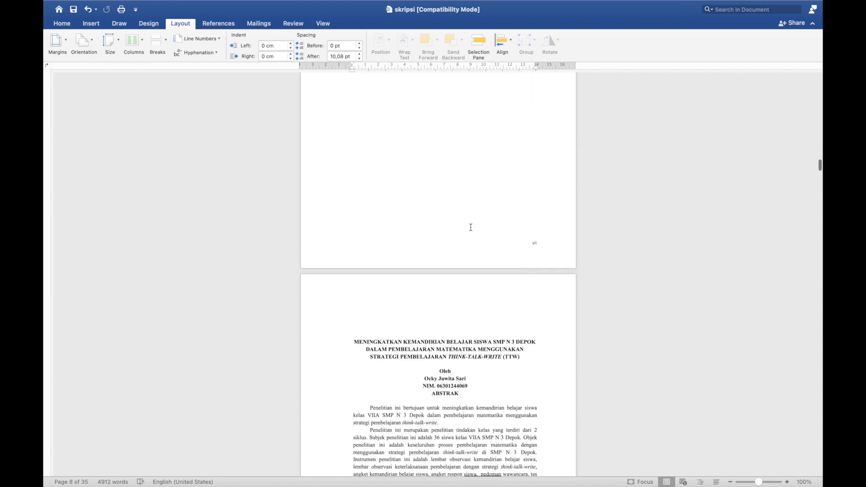
{"action": "scroll", "coordinate": [471, 227], "scroll_direction": "up", "scroll_amount": 12}
{"action": "scroll", "coordinate": [471, 227], "scroll_direction": "down", "scroll_amount": 12}
{"action": "scroll", "coordinate": [471, 227], "scroll_direction": "down", "scroll_amount": 20}
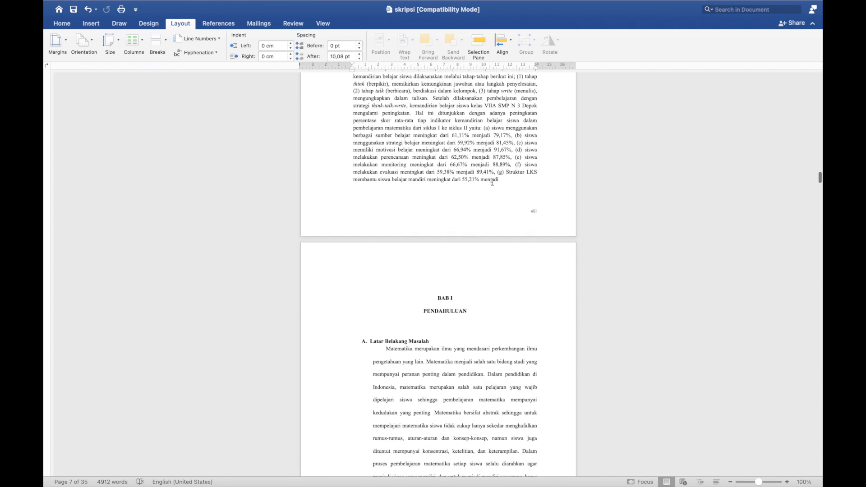
{"action": "left_click", "coordinate": [506, 181]}
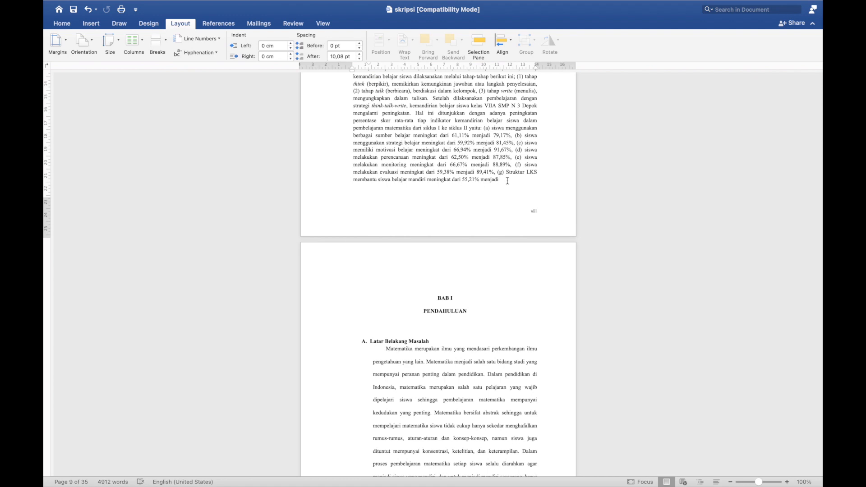
{"action": "scroll", "coordinate": [463, 351], "scroll_direction": "down", "scroll_amount": 5}
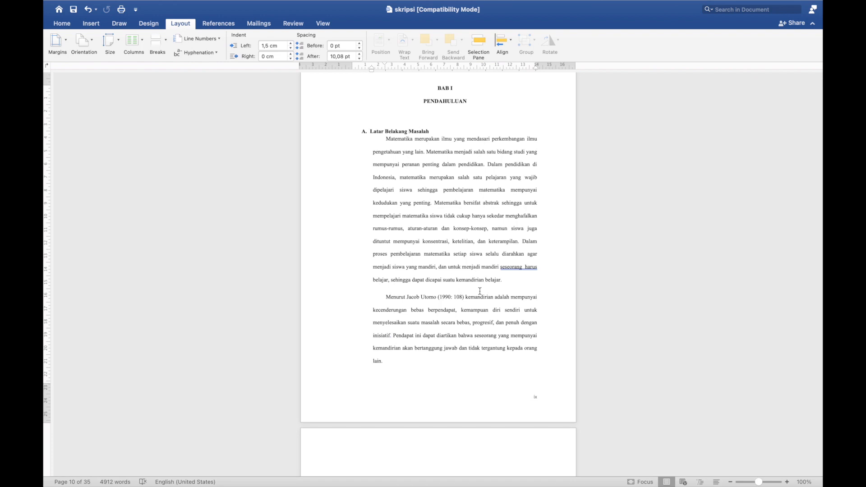
{"action": "scroll", "coordinate": [479, 291], "scroll_direction": "up", "scroll_amount": 4}
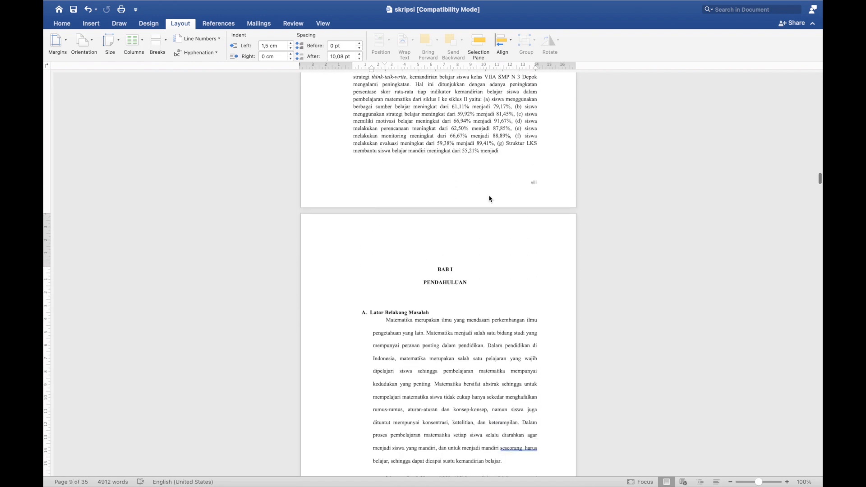
{"action": "left_click", "coordinate": [508, 155]}
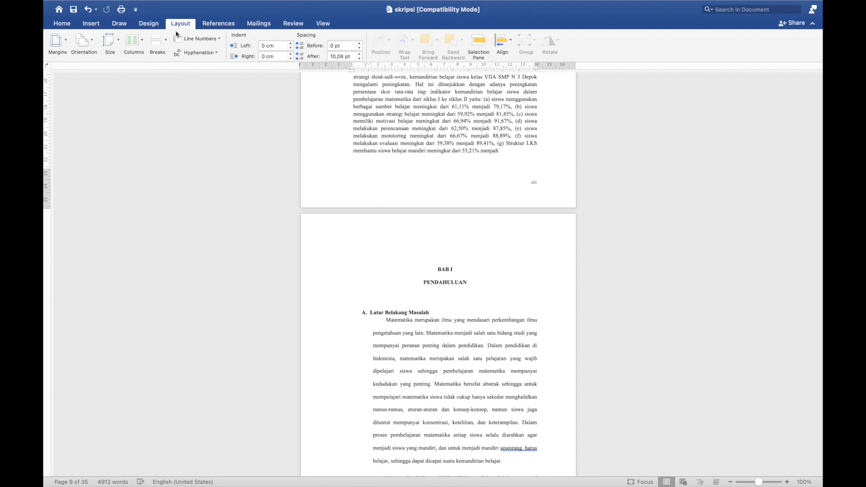
{"action": "left_click", "coordinate": [166, 42]}
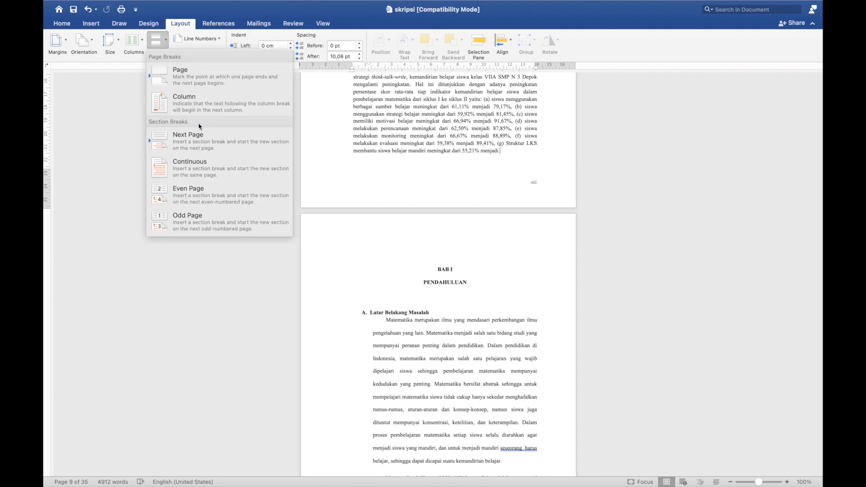
{"action": "left_click", "coordinate": [198, 141]}
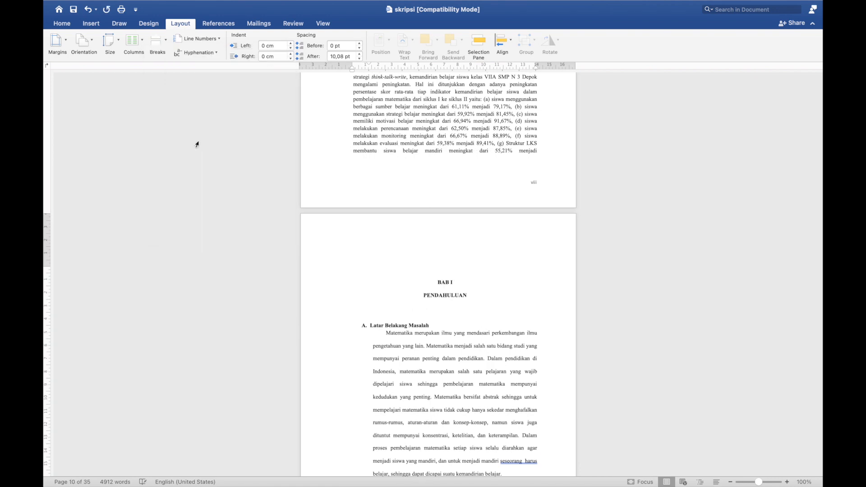
- Remove the extra blank line above the BAB I heading and center the heading
{"action": "left_click", "coordinate": [433, 282]}
{"action": "key", "text": "BackSpace"}
{"action": "key", "text": "BackSpace"}
{"action": "key", "text": "super+e"}
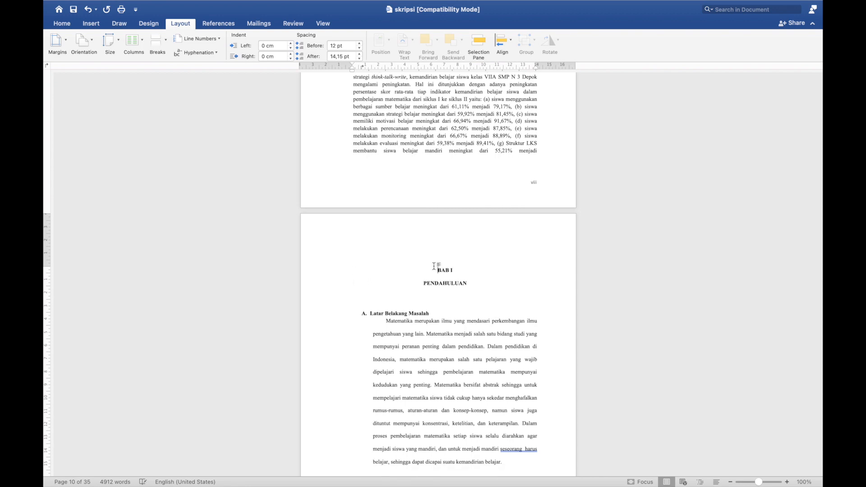
- Insert right-aligned footer page numbers in the 1, 2, 3 format in the section beginning at BAB I and check the following page
{"action": "scroll", "coordinate": [536, 351], "scroll_direction": "down", "scroll_amount": 10}
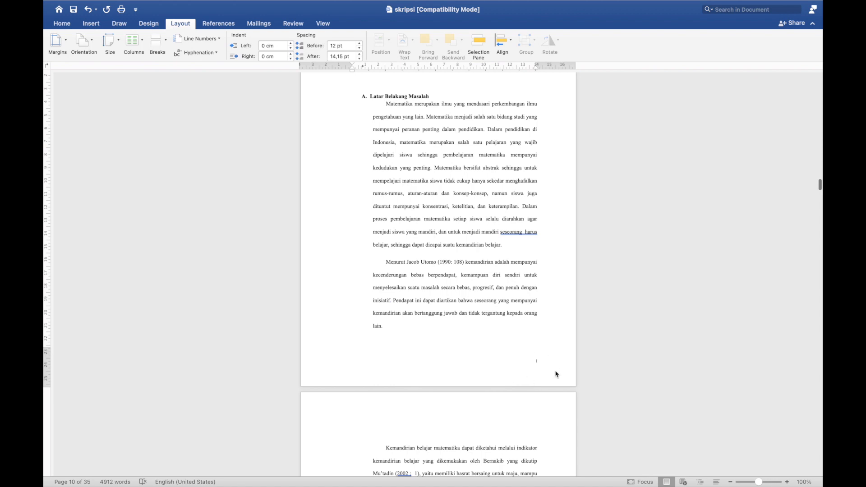
{"action": "scroll", "coordinate": [537, 253], "scroll_direction": "up", "scroll_amount": 10}
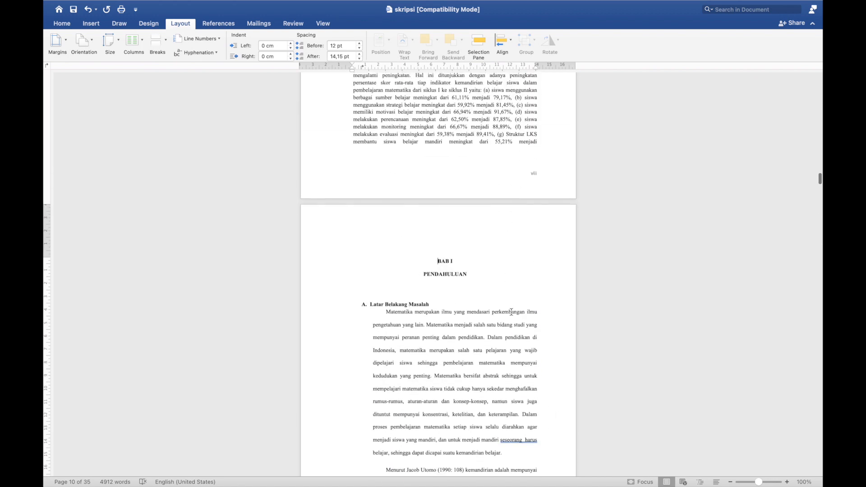
{"action": "scroll", "coordinate": [511, 312], "scroll_direction": "down", "scroll_amount": 8}
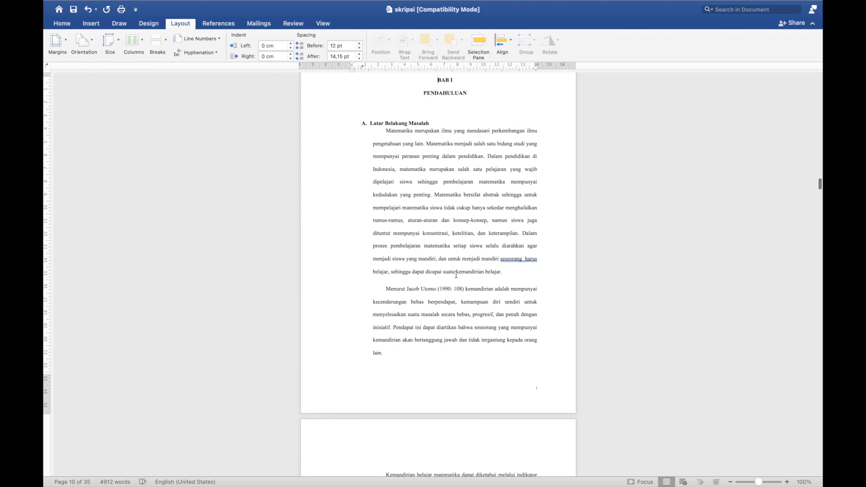
{"action": "scroll", "coordinate": [464, 173], "scroll_direction": "up", "scroll_amount": 4}
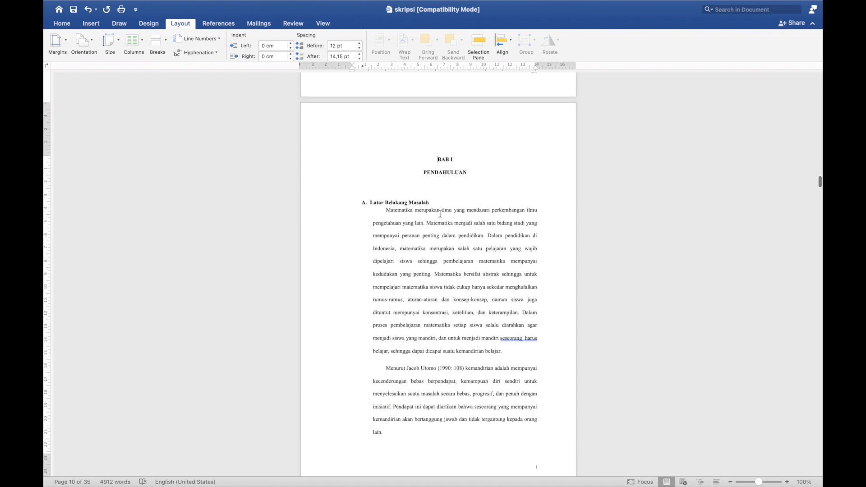
{"action": "left_click", "coordinate": [460, 186]}
{"action": "left_click", "coordinate": [95, 24]}
{"action": "left_click", "coordinate": [608, 45]}
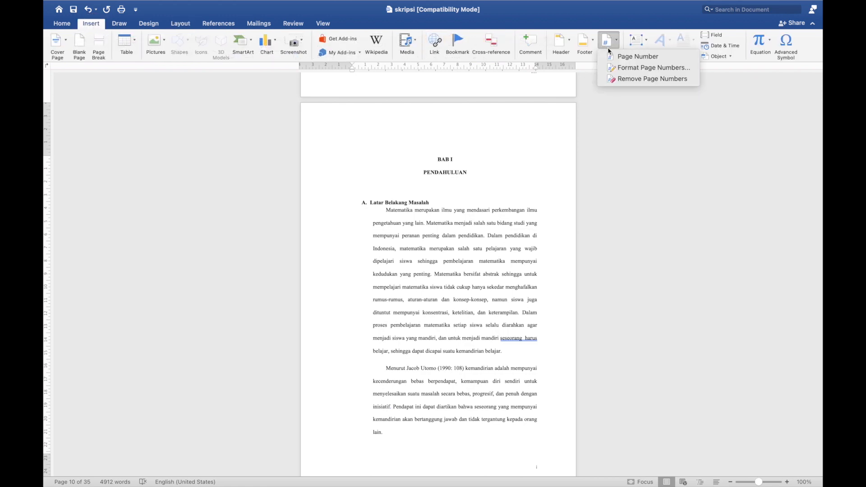
{"action": "left_click", "coordinate": [613, 56]}
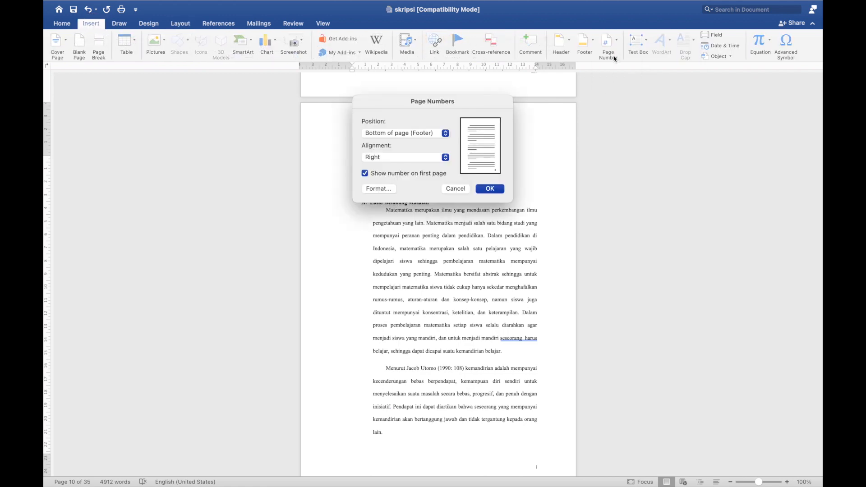
{"action": "left_click", "coordinate": [379, 189]}
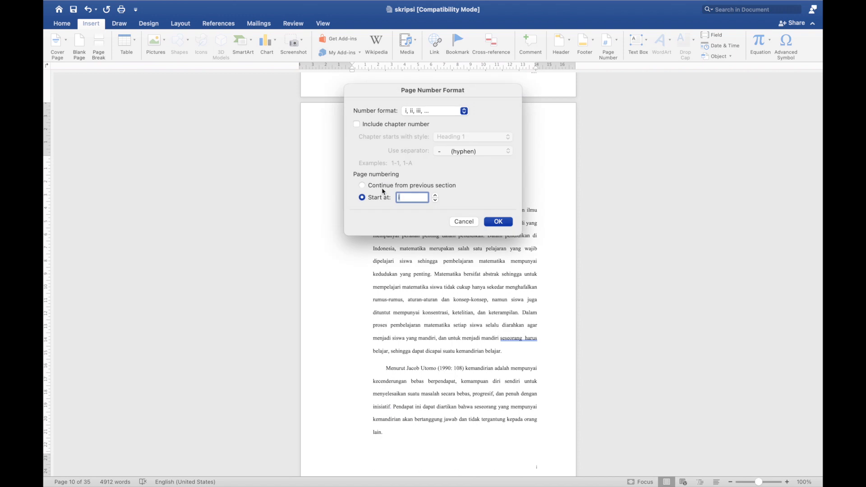
{"action": "left_click", "coordinate": [410, 111]}
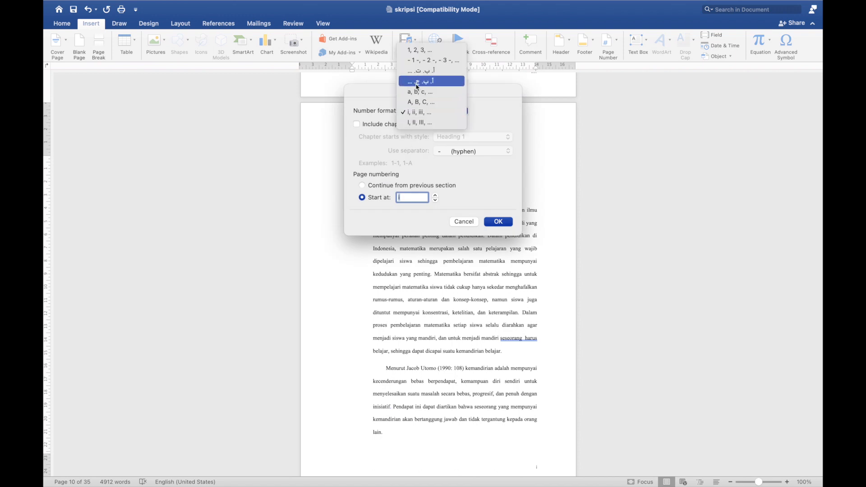
{"action": "left_click", "coordinate": [415, 51]}
{"action": "left_click", "coordinate": [497, 223]}
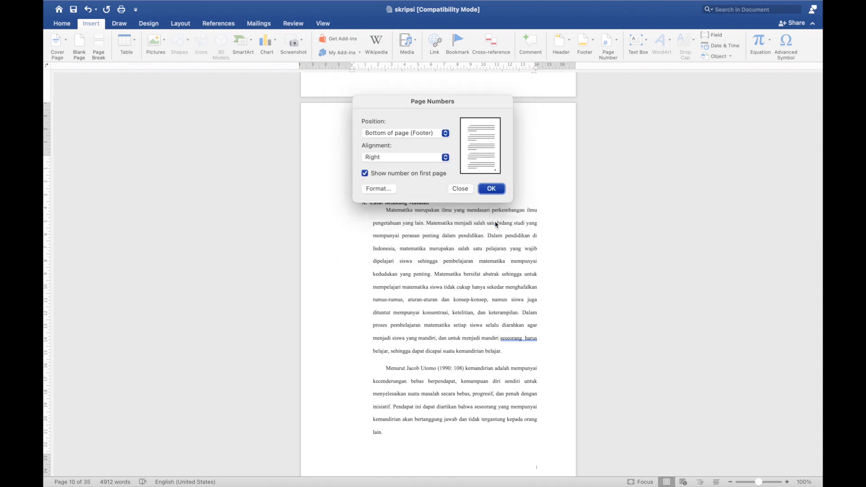
{"action": "left_click", "coordinate": [487, 188]}
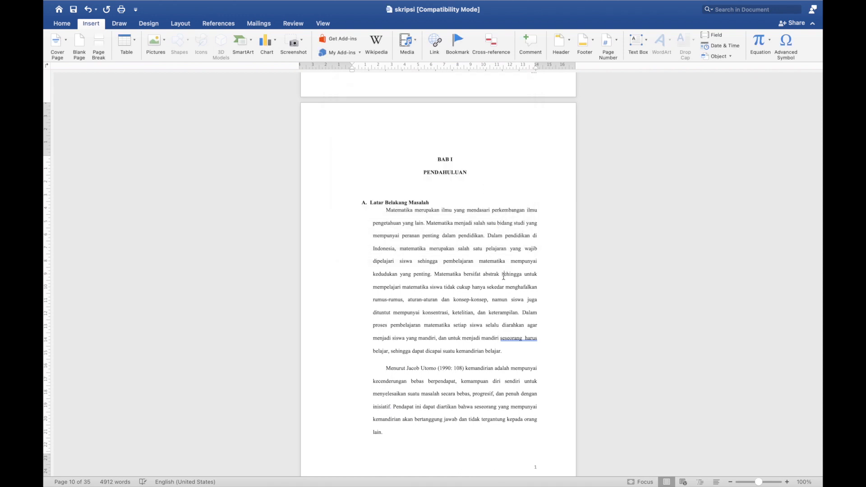
{"action": "scroll", "coordinate": [503, 277], "scroll_direction": "down", "scroll_amount": 10}
{"action": "scroll", "coordinate": [504, 276], "scroll_direction": "down", "scroll_amount": 7}
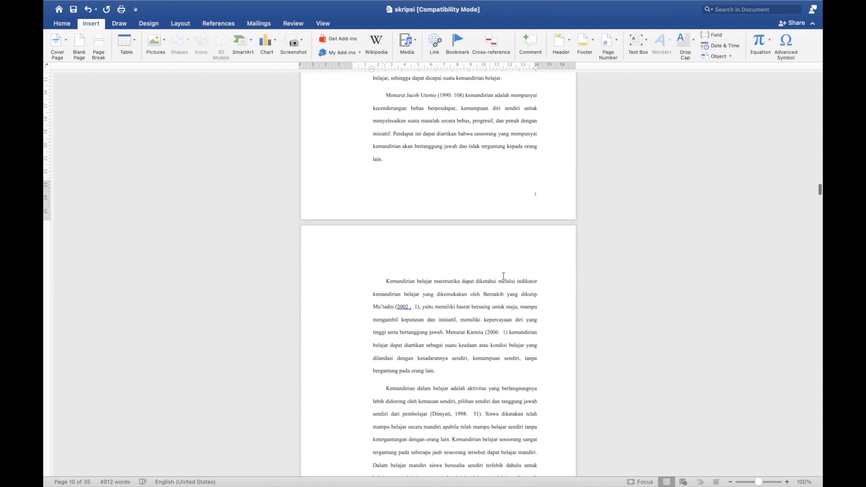
{"action": "scroll", "coordinate": [503, 276], "scroll_direction": "up", "scroll_amount": 15}
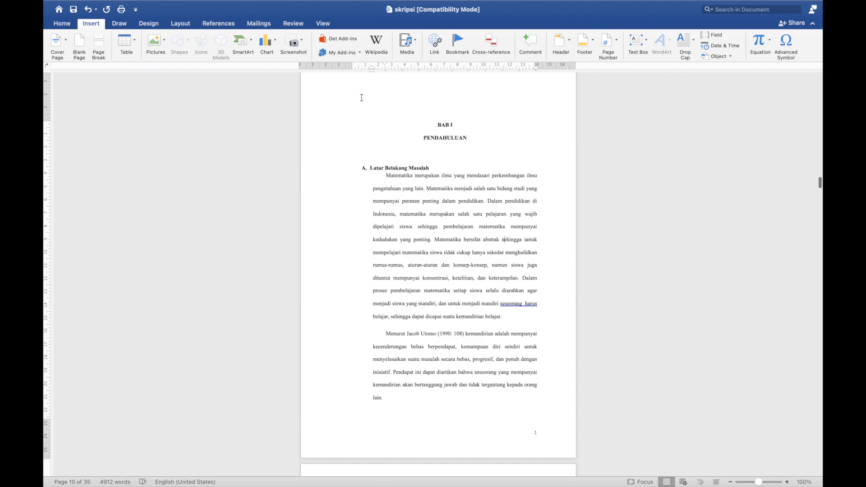
- Show the Navigation Pane with page thumbnails, starting from the cover page
{"action": "left_click", "coordinate": [324, 24]}
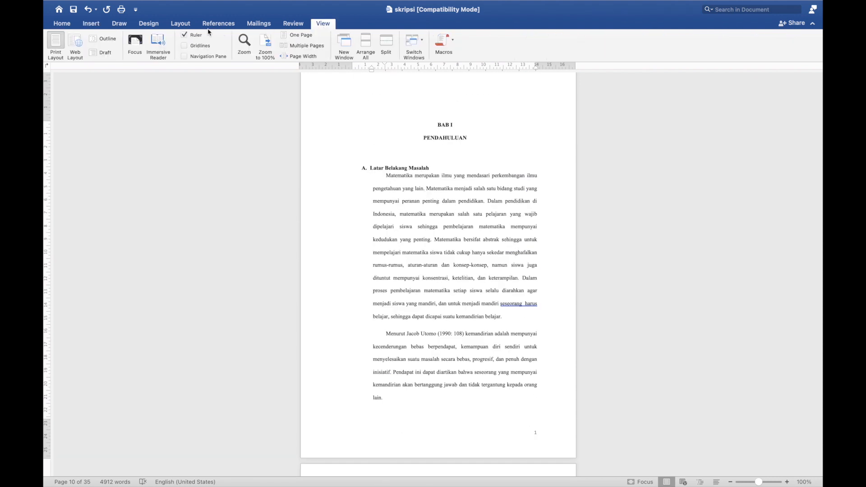
{"action": "left_click", "coordinate": [185, 56]}
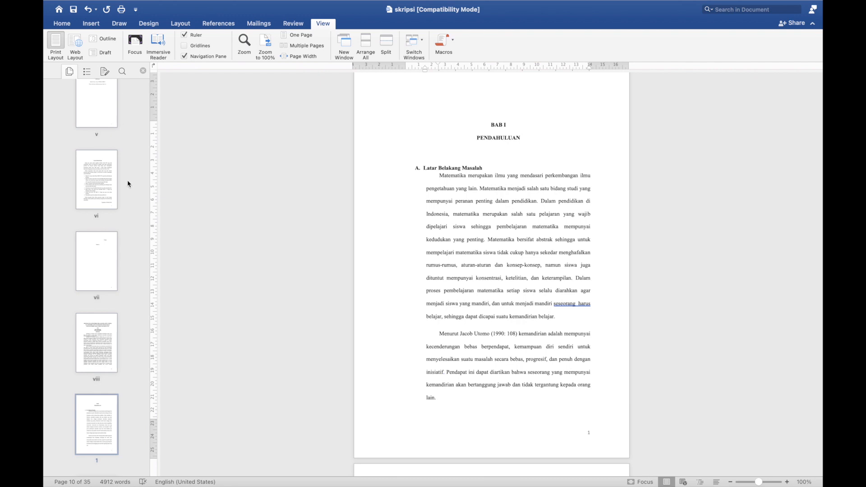
{"action": "scroll", "coordinate": [127, 183], "scroll_direction": "up", "scroll_amount": 10}
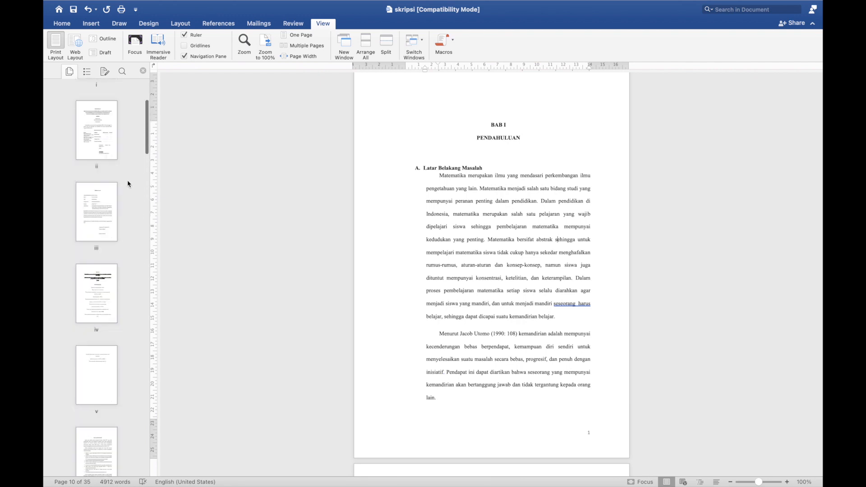
{"action": "scroll", "coordinate": [128, 183], "scroll_direction": "up", "scroll_amount": 2}
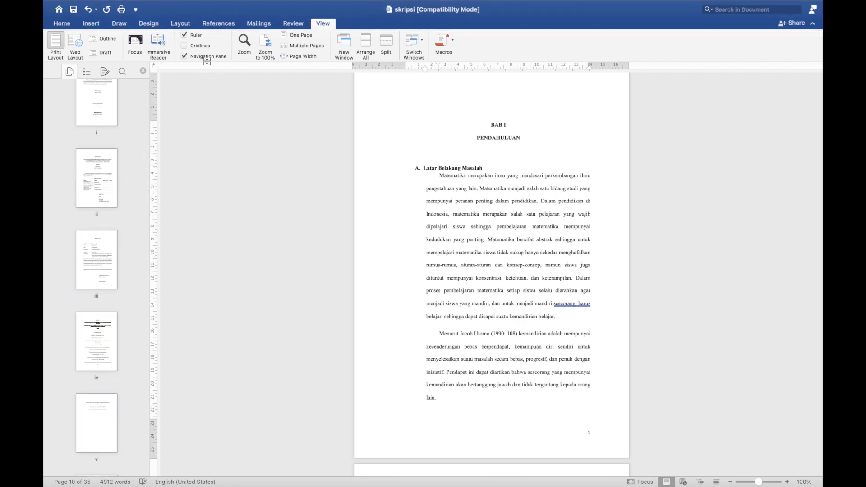
{"action": "scroll", "coordinate": [107, 164], "scroll_direction": "up", "scroll_amount": 3}
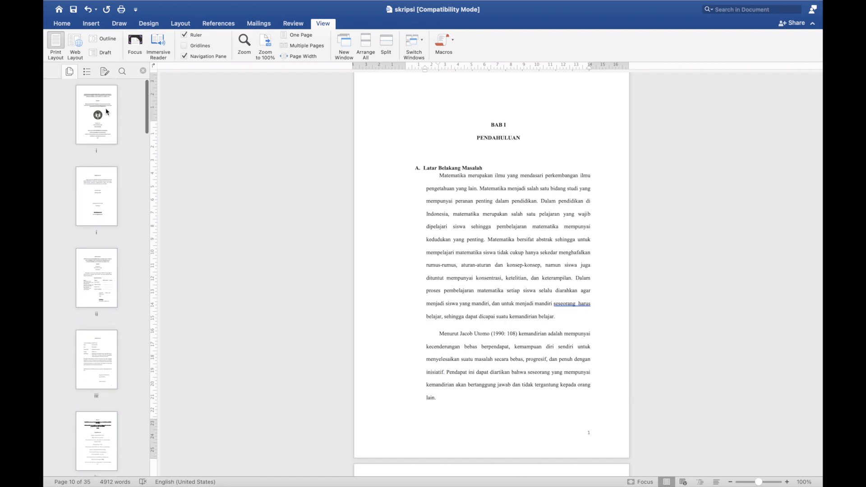
{"action": "left_click", "coordinate": [87, 71]}
{"action": "left_click", "coordinate": [69, 71]}
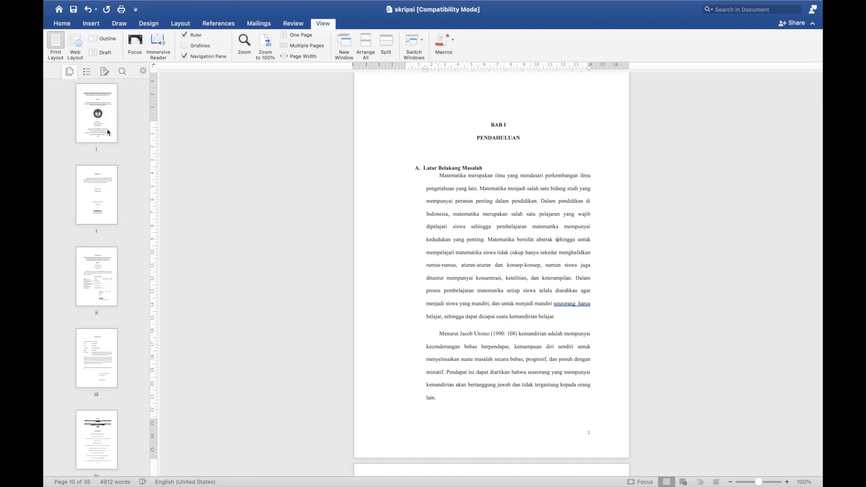
- Examine the page numbering in the thumbnails from the cover to the final page, and the transition from the abstract to BAB I
{"action": "scroll", "coordinate": [112, 157], "scroll_direction": "down", "scroll_amount": 2}
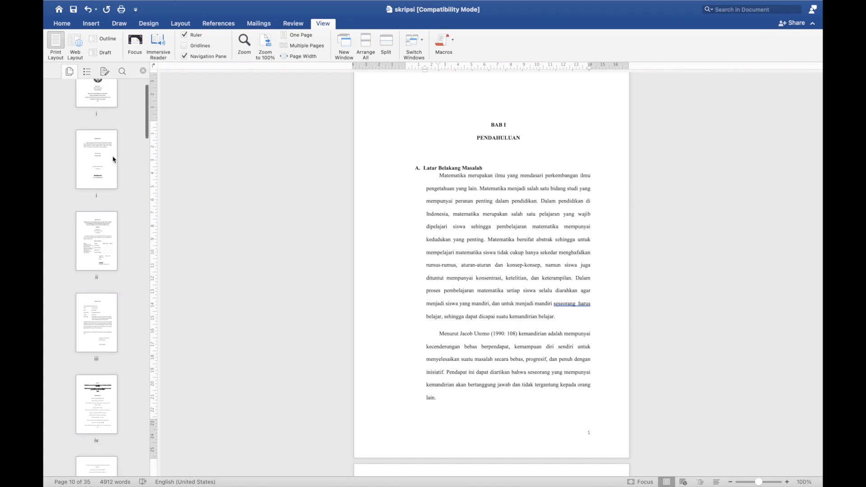
{"action": "scroll", "coordinate": [100, 197], "scroll_direction": "down", "scroll_amount": 5}
{"action": "scroll", "coordinate": [100, 199], "scroll_direction": "down", "scroll_amount": 6}
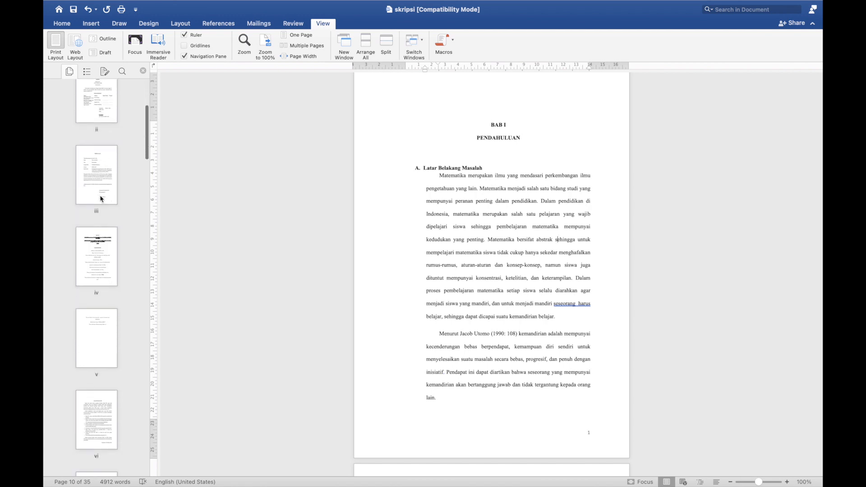
{"action": "scroll", "coordinate": [102, 194], "scroll_direction": "down", "scroll_amount": 4}
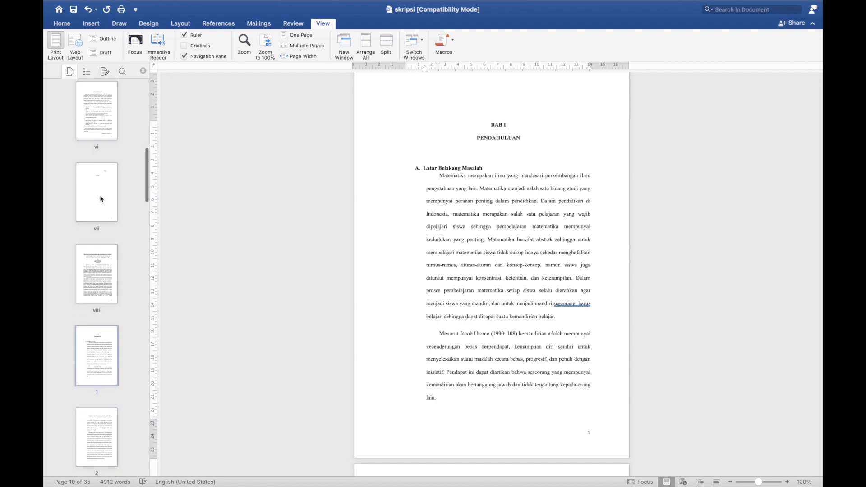
{"action": "scroll", "coordinate": [103, 340], "scroll_direction": "down", "scroll_amount": 18}
{"action": "scroll", "coordinate": [104, 344], "scroll_direction": "down", "scroll_amount": 5}
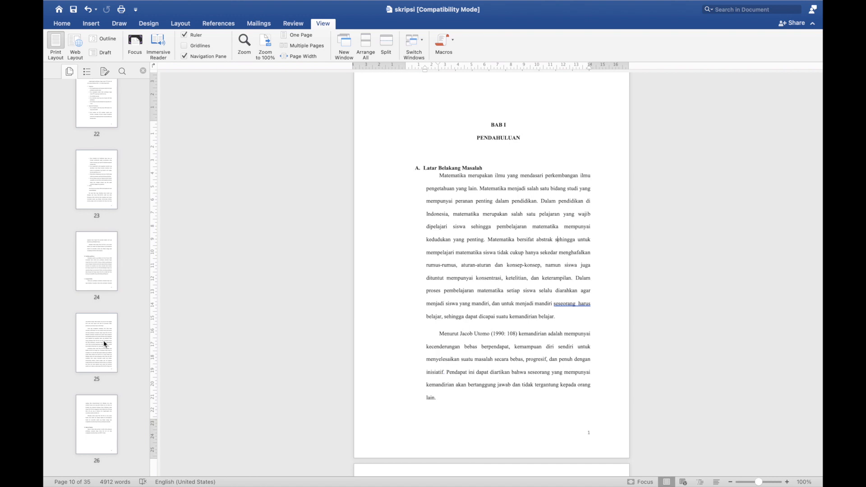
{"action": "scroll", "coordinate": [445, 277], "scroll_direction": "up", "scroll_amount": 10}
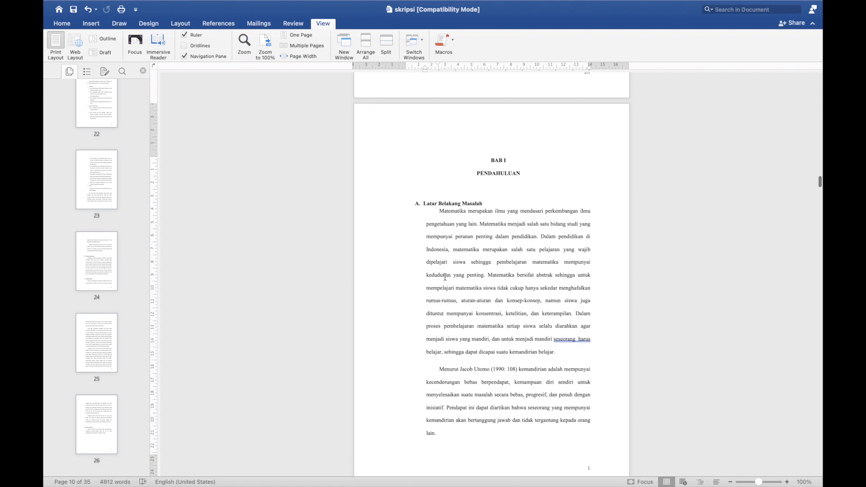
{"action": "scroll", "coordinate": [445, 277], "scroll_direction": "up", "scroll_amount": 3}
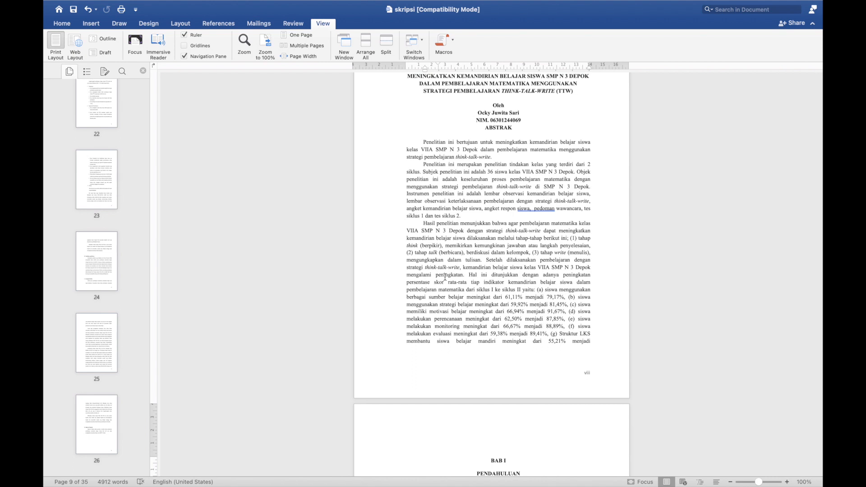
{"action": "scroll", "coordinate": [444, 277], "scroll_direction": "down", "scroll_amount": 5}
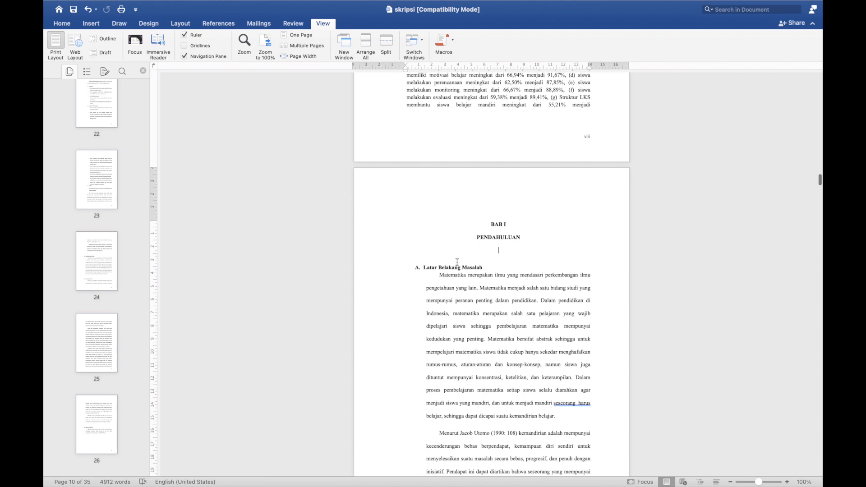
{"action": "scroll", "coordinate": [468, 314], "scroll_direction": "down", "scroll_amount": 3}
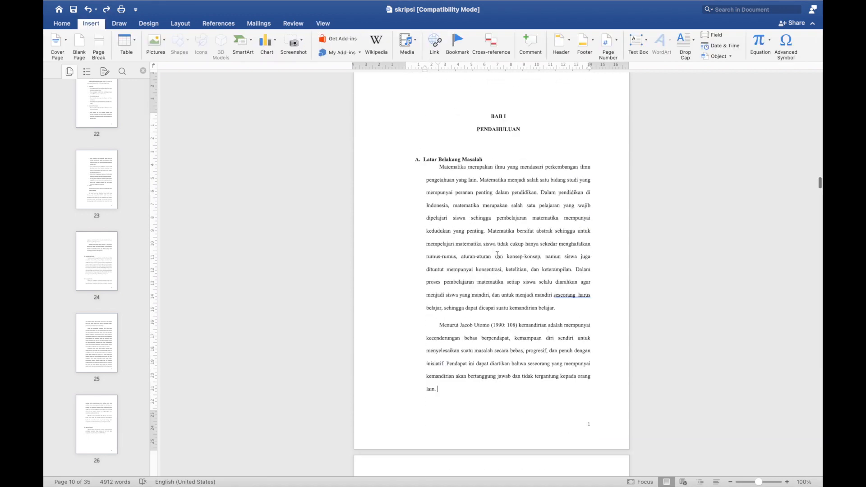
- Check the footer page numbers on the abstract page before BAB I, the first BAB I page and the page following it
{"action": "scroll", "coordinate": [496, 255], "scroll_direction": "up", "scroll_amount": 5}
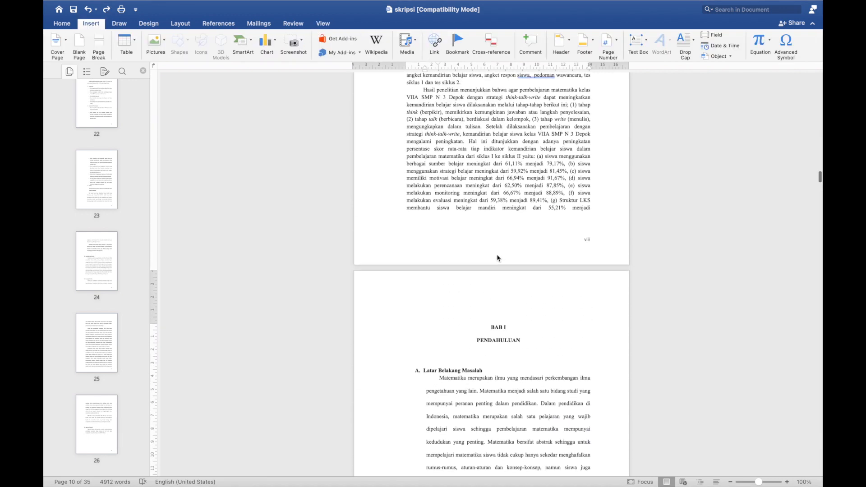
{"action": "scroll", "coordinate": [497, 255], "scroll_direction": "down", "scroll_amount": 3}
{"action": "left_click", "coordinate": [496, 239]}
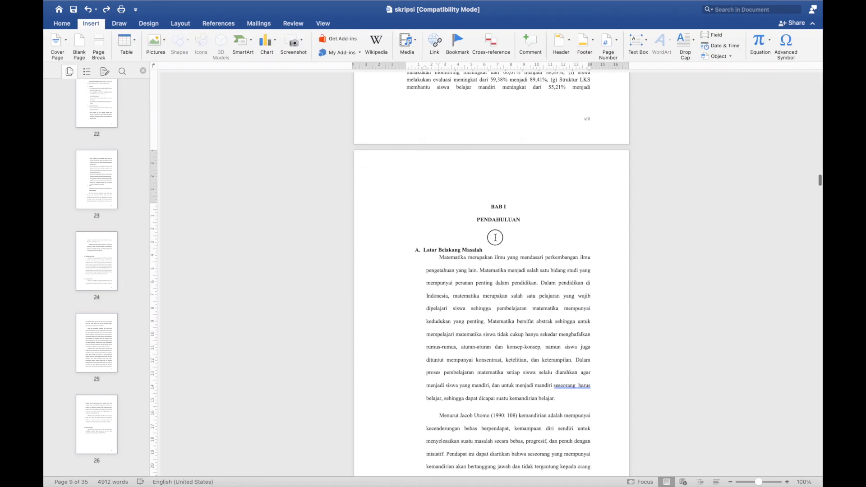
{"action": "scroll", "coordinate": [495, 237], "scroll_direction": "down", "scroll_amount": 2}
{"action": "scroll", "coordinate": [495, 237], "scroll_direction": "down", "scroll_amount": 6}
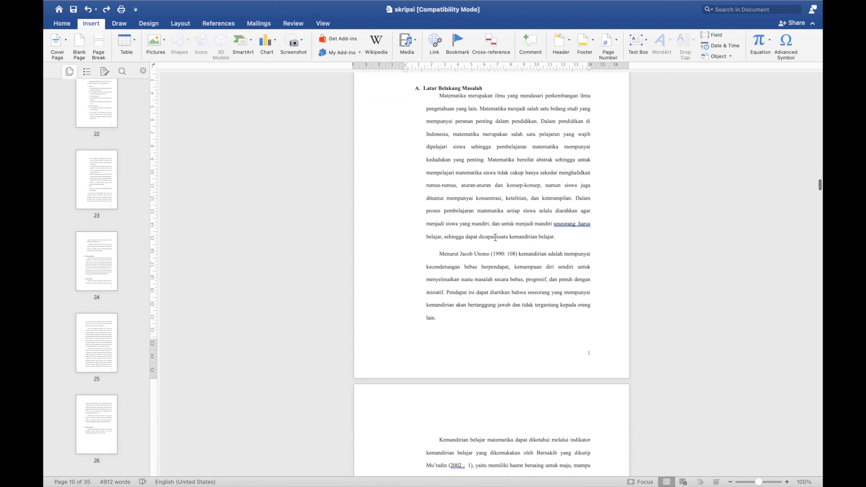
{"action": "left_click", "coordinate": [497, 187]}
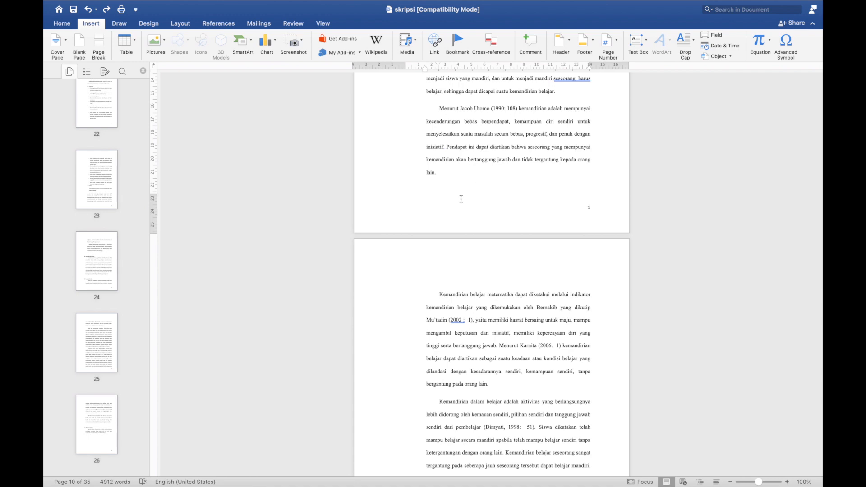
{"action": "left_click", "coordinate": [504, 308]}
{"action": "scroll", "coordinate": [507, 225], "scroll_direction": "up", "scroll_amount": 5}
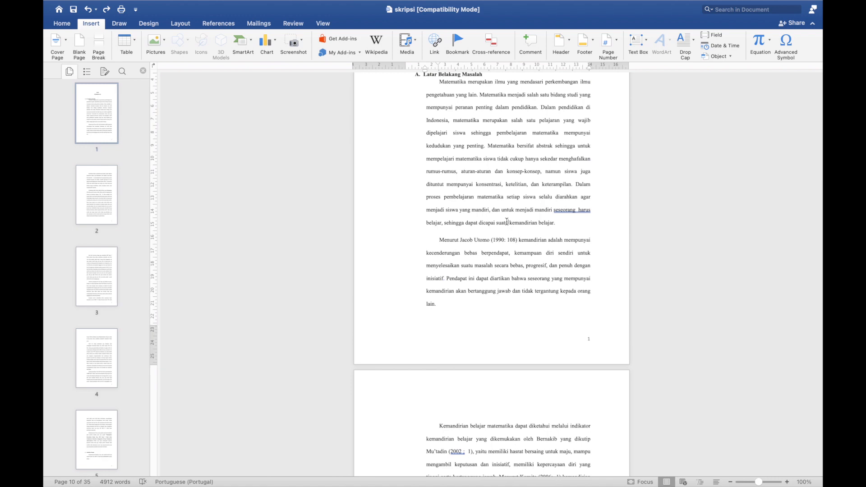
{"action": "scroll", "coordinate": [507, 222], "scroll_direction": "up", "scroll_amount": 4}
{"action": "left_click", "coordinate": [500, 169]}
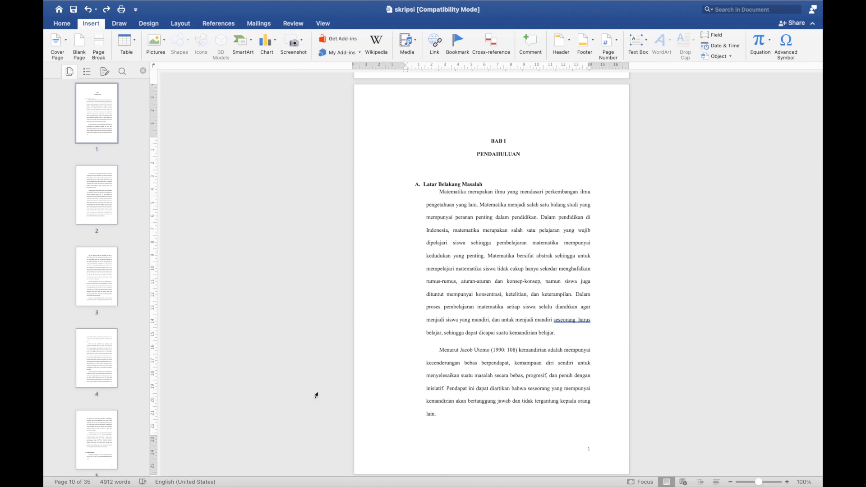